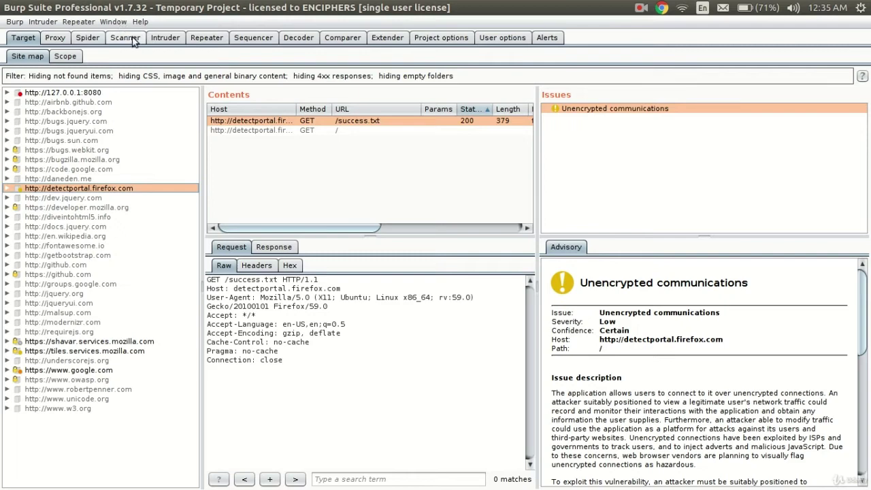
Examine the Scanner's issue activity and live scanning settings, along with the Spider control settings
click(126, 37)
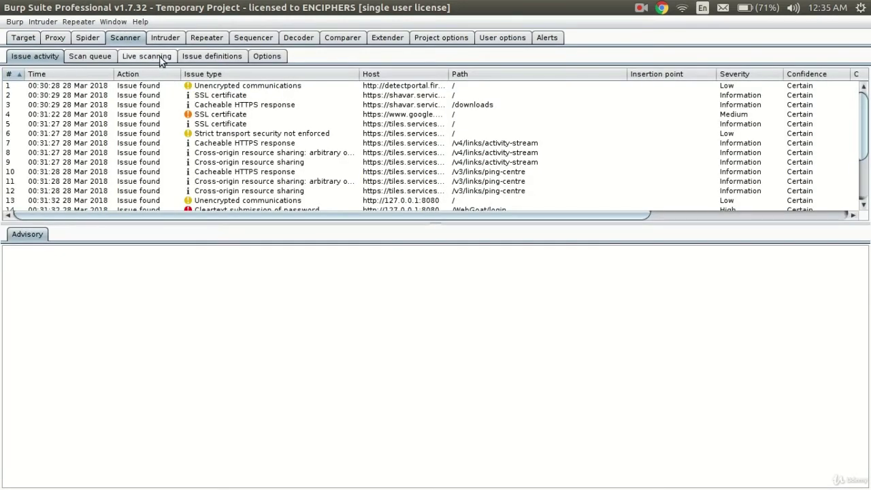
click(160, 56)
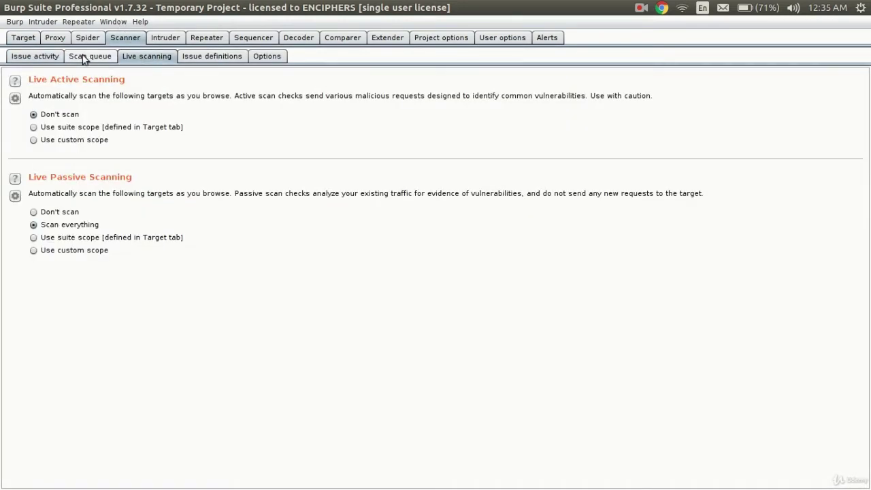
click(86, 38)
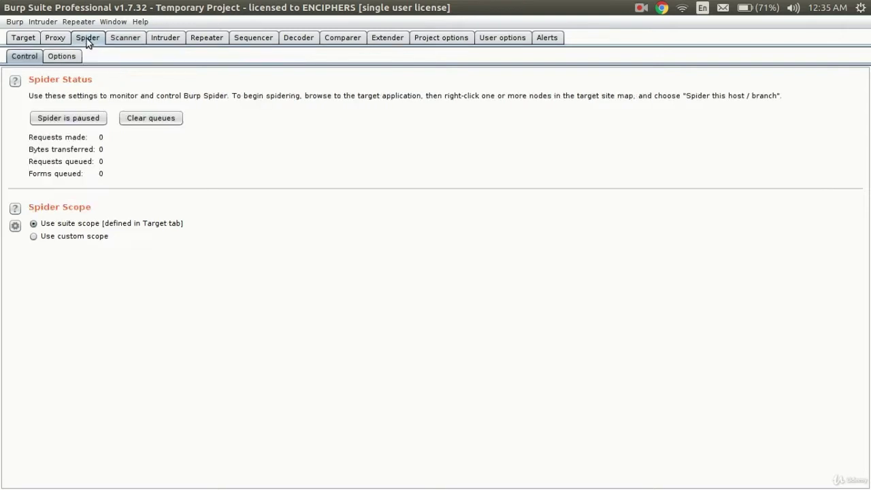
click(113, 38)
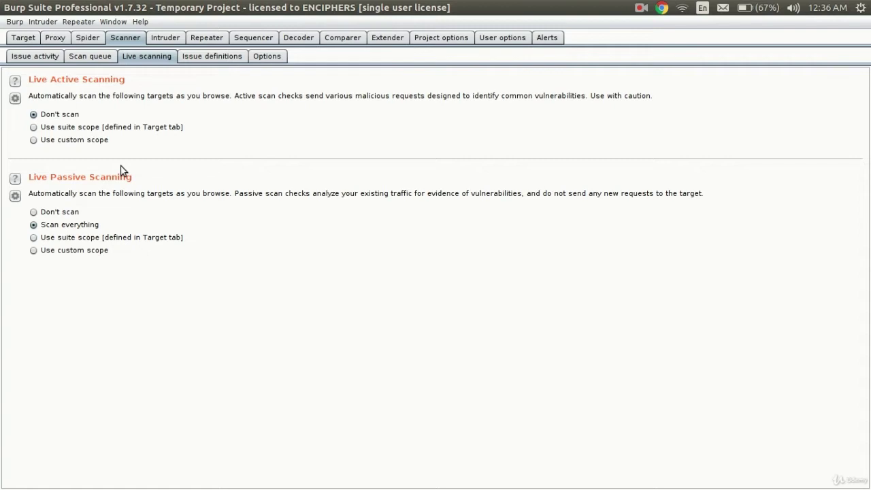
Inspect the raw request for the WebGoatIntroduction lesson in the proxy HTTP history
click(55, 37)
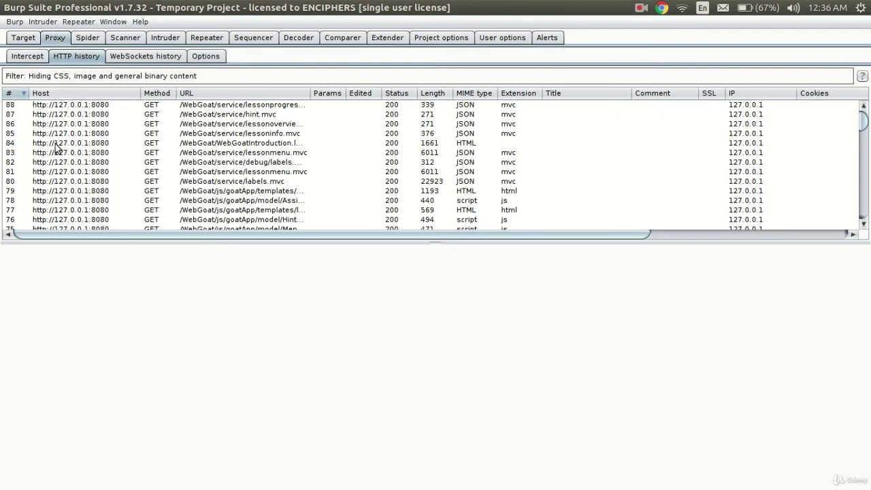
click(163, 144)
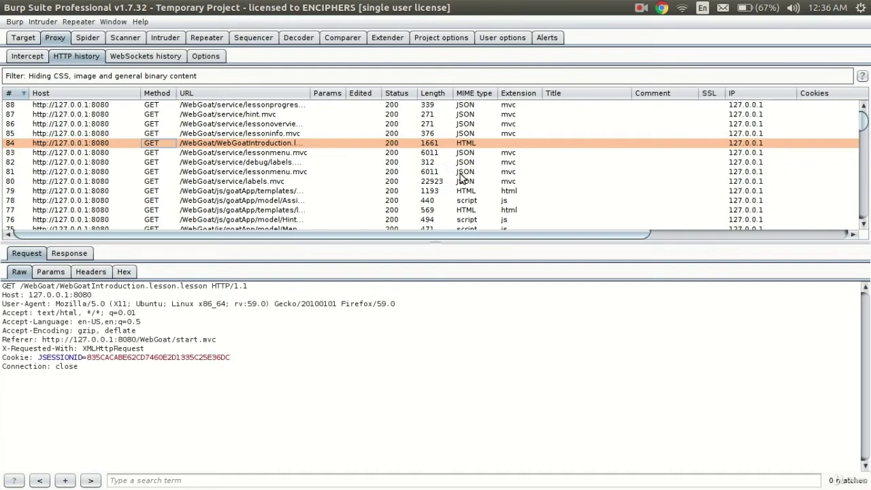
mouse_move(864, 122)
mouse_down()
mouse_move(864, 204)
mouse_move(861, 122)
mouse_up()
Review the Scanner's scan queue and issue activity, reading the SSL certificate and Cacheable HTTPS response advisories for tiles.services.mozilla.com
click(22, 39)
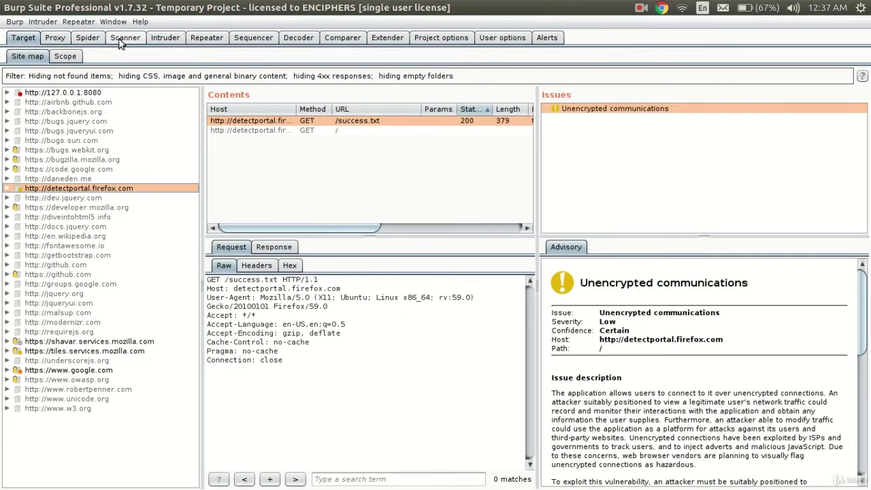
click(126, 38)
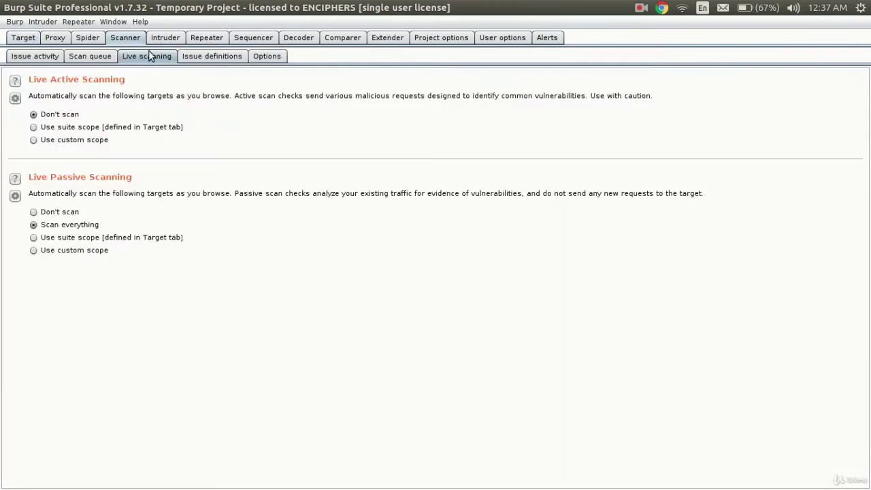
click(97, 58)
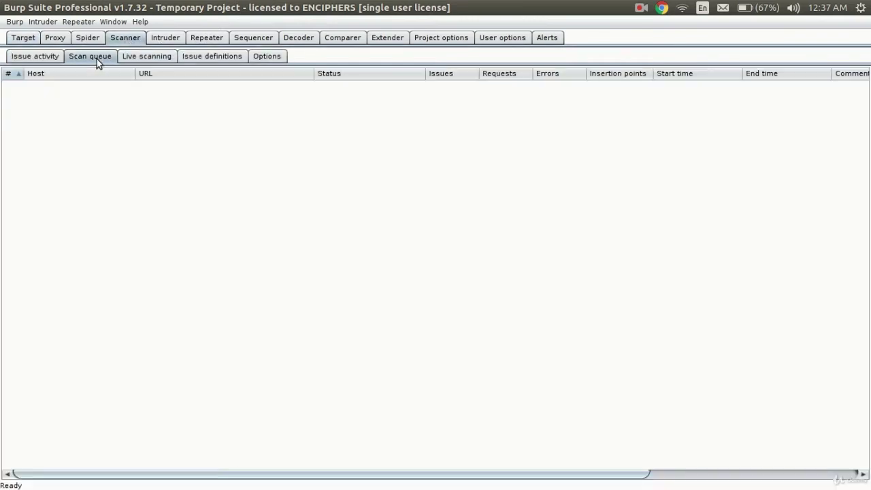
click(50, 59)
click(191, 126)
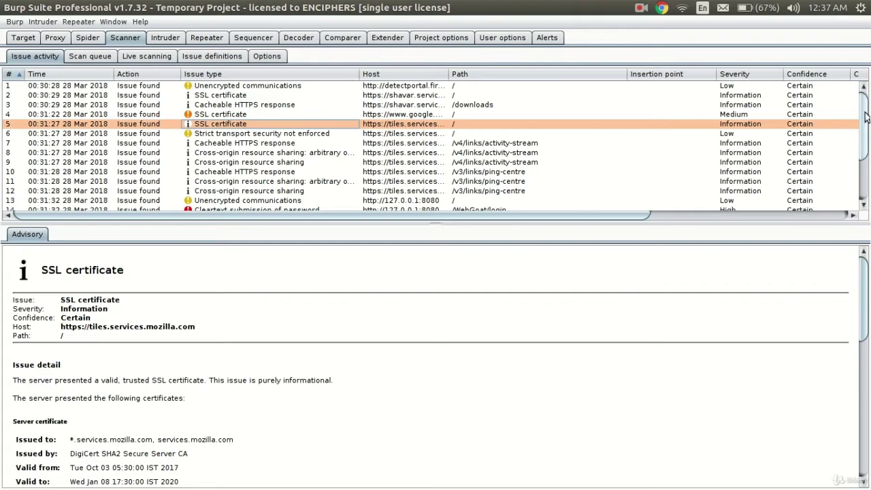
mouse_move(864, 117)
mouse_down()
mouse_move(866, 173)
mouse_move(865, 117)
mouse_up()
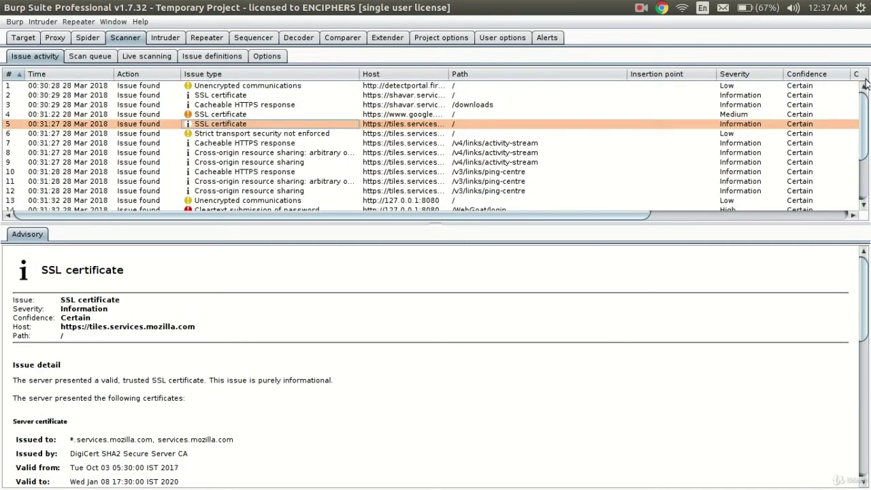
click(187, 143)
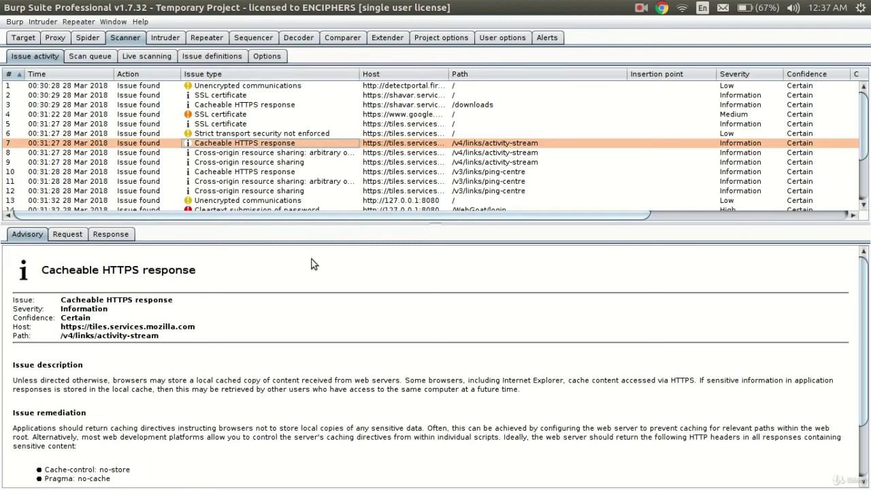
Set the Scanner's live passive scanning to use the suite scope
click(134, 58)
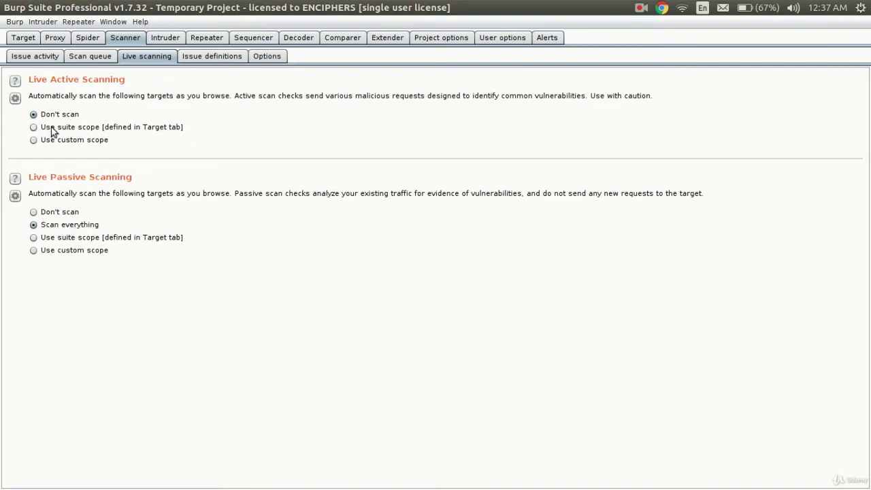
click(82, 238)
click(23, 38)
click(59, 94)
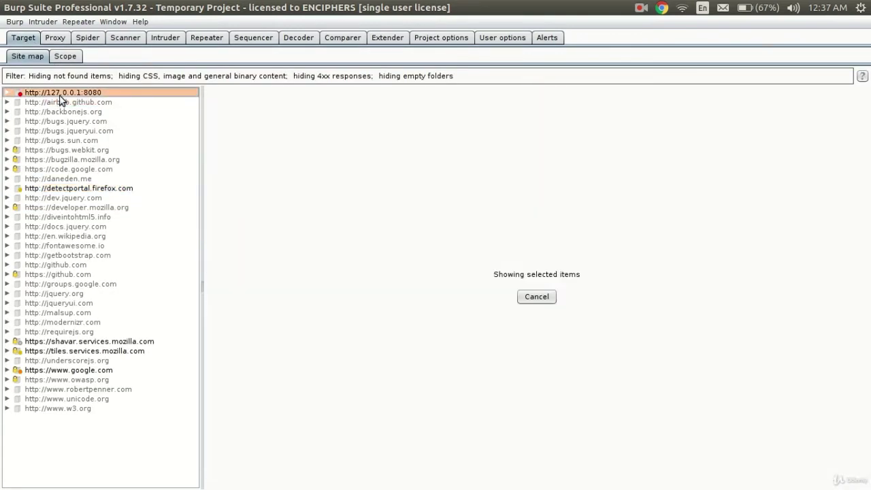
right_click(72, 97)
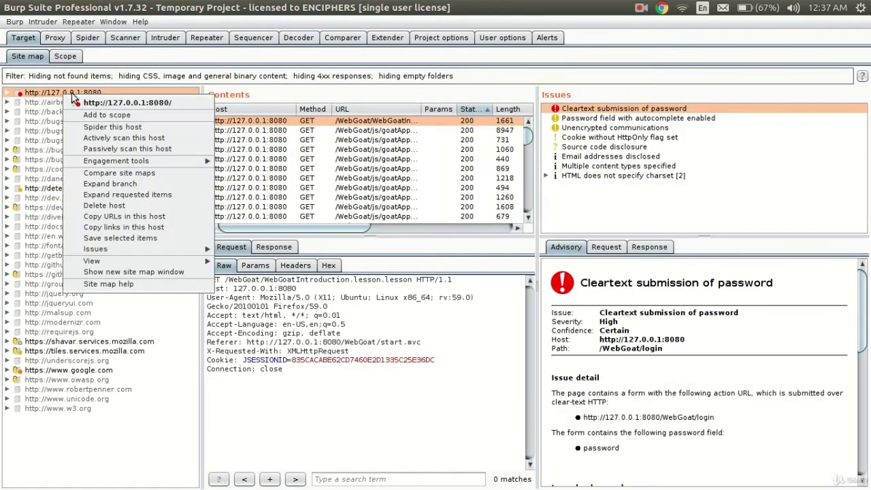
click(114, 116)
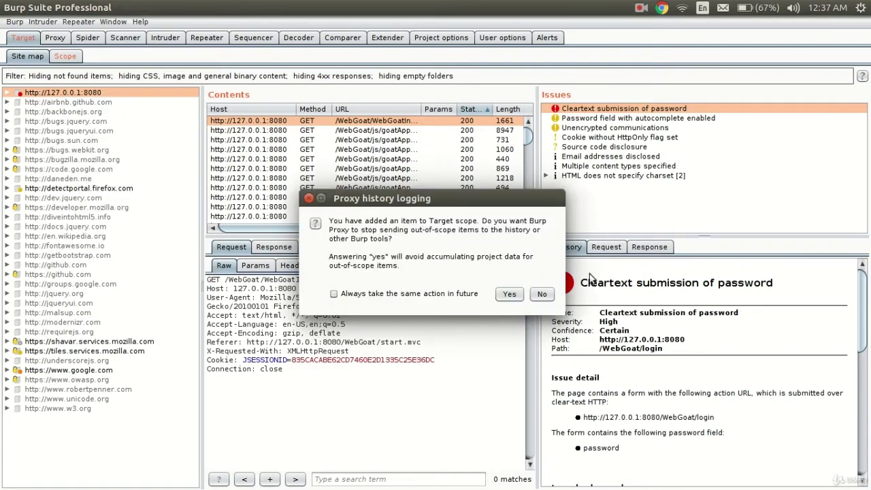
click(542, 295)
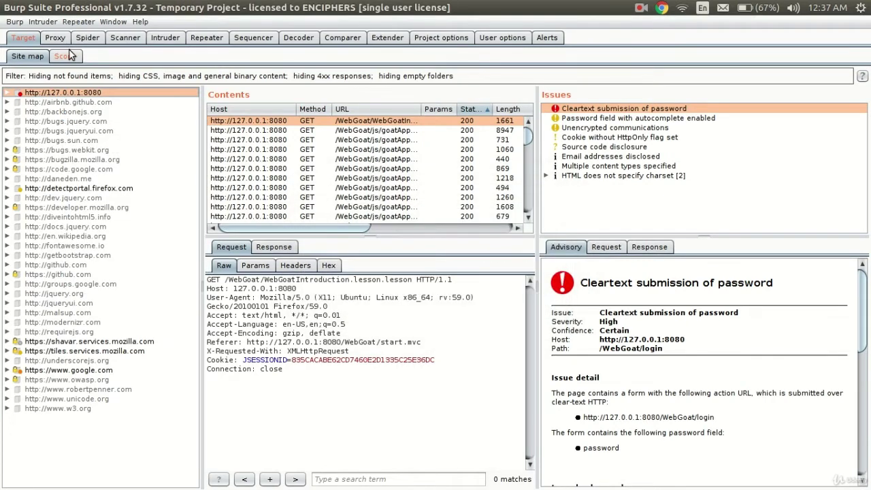
click(68, 57)
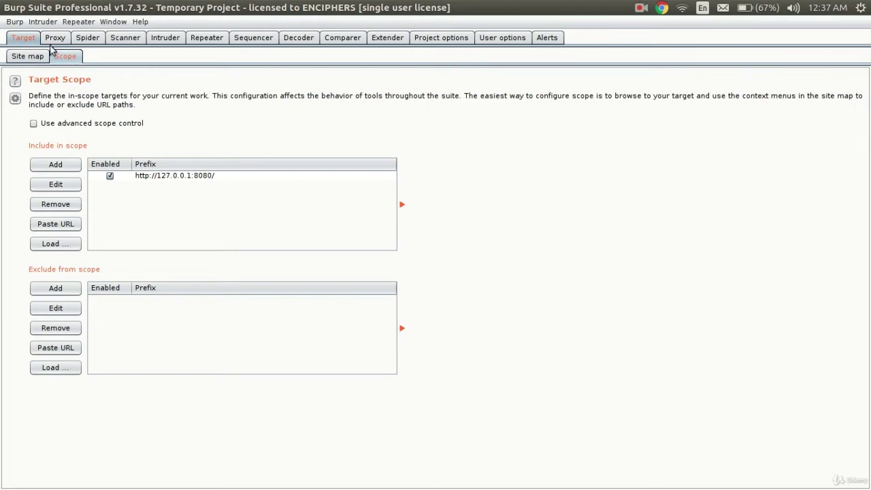
Filter the proxy HTTP history to show only in-scope items and inspect the /WebGoat/service/lessoninfo.mvc request
click(53, 40)
click(60, 77)
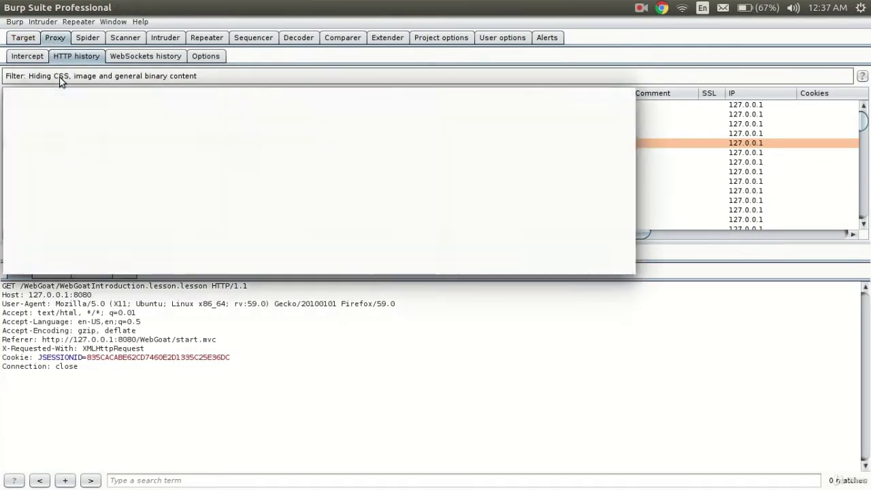
click(223, 304)
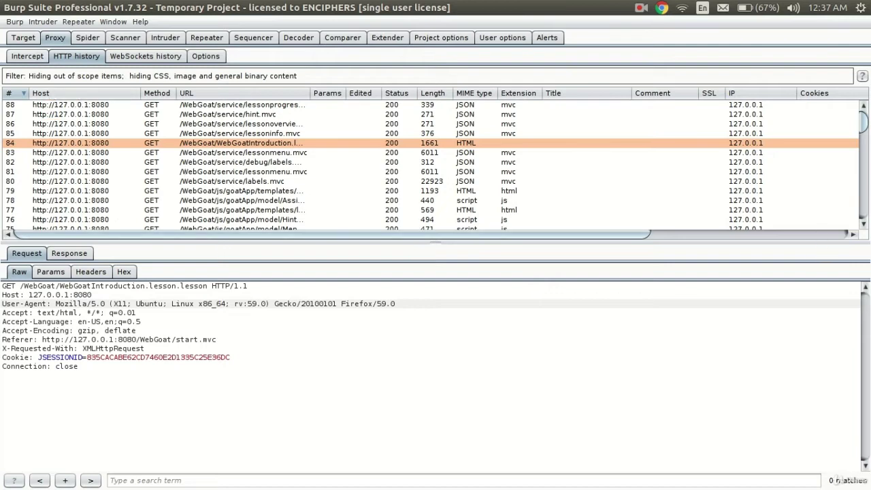
drag(862, 127, 864, 82)
click(216, 135)
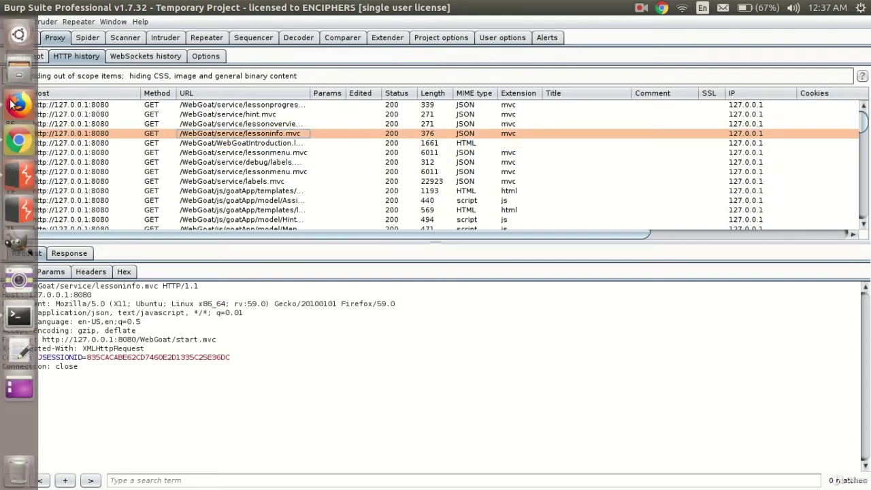
Switch to WebGoat in Firefox and submit a person's name as the account name on page 7 of the SQL Injection lesson
click(18, 111)
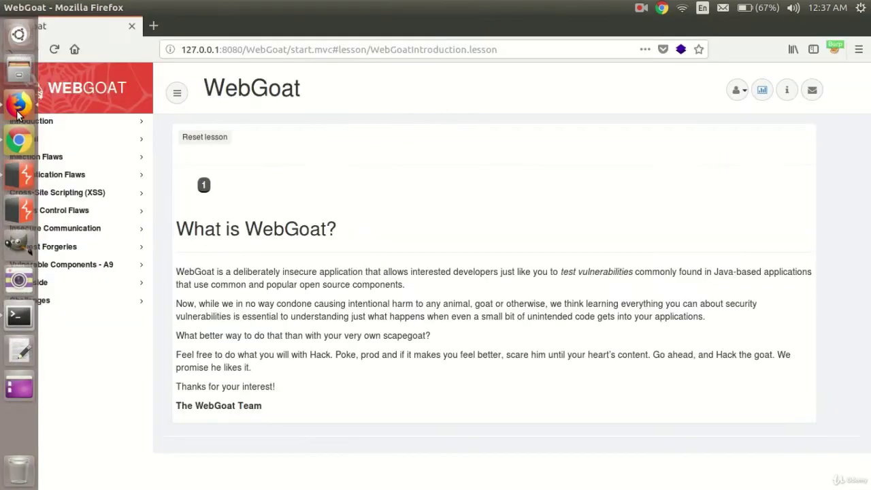
click(71, 158)
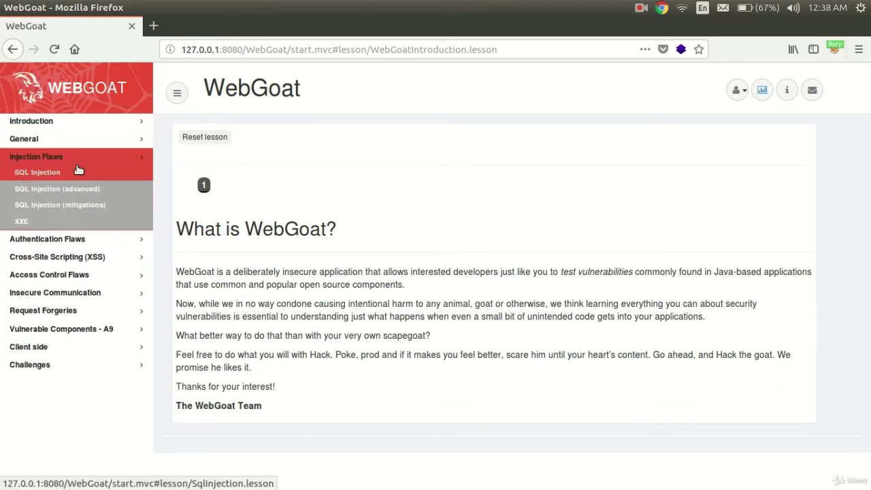
click(78, 171)
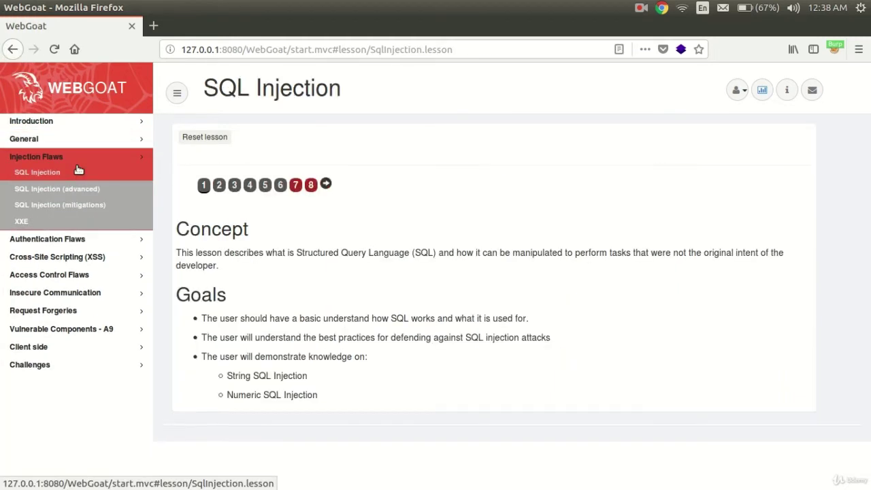
click(295, 185)
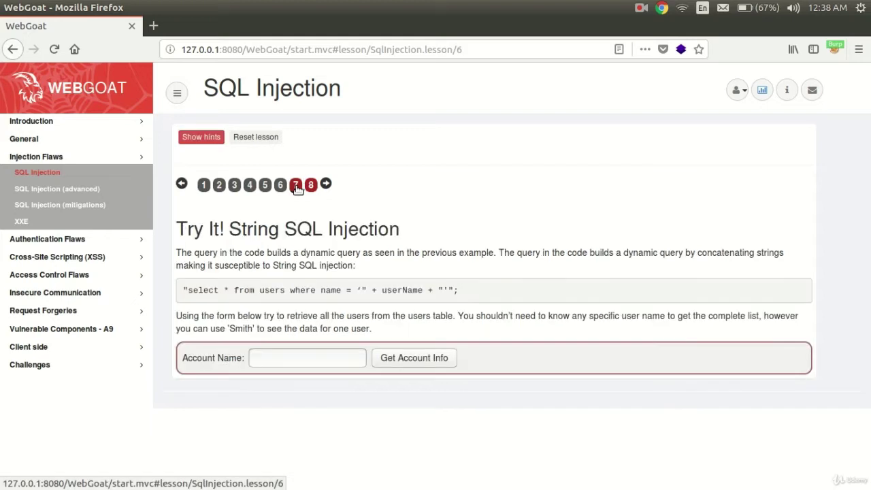
text(rahul)
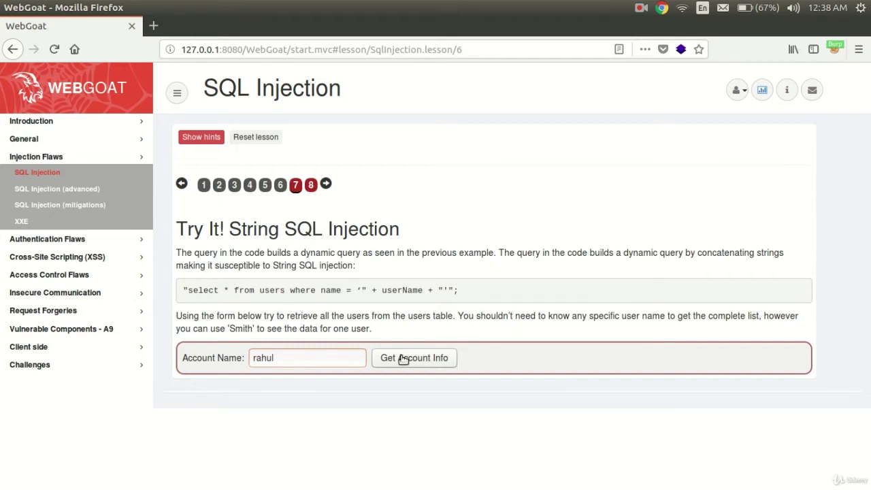
click(404, 358)
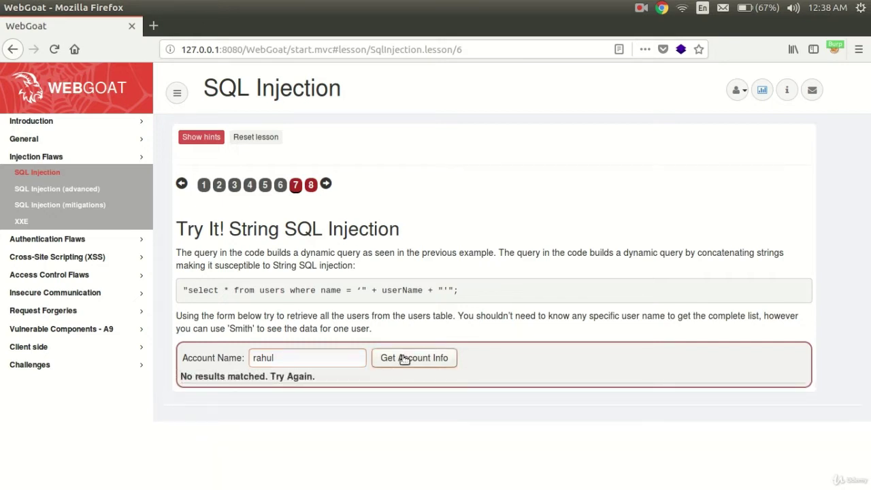
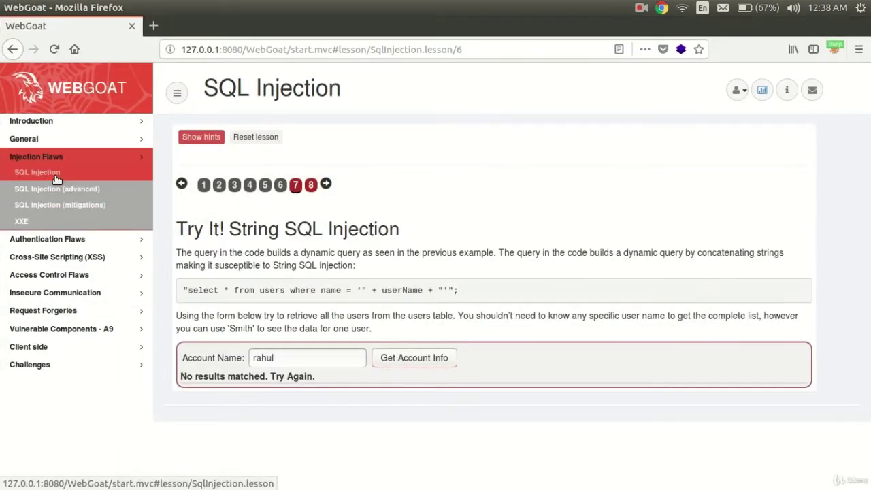
Visit the SQL Injection (advanced) lesson and page 7 of the Cross Site Scripting lesson to generate more traffic
click(60, 189)
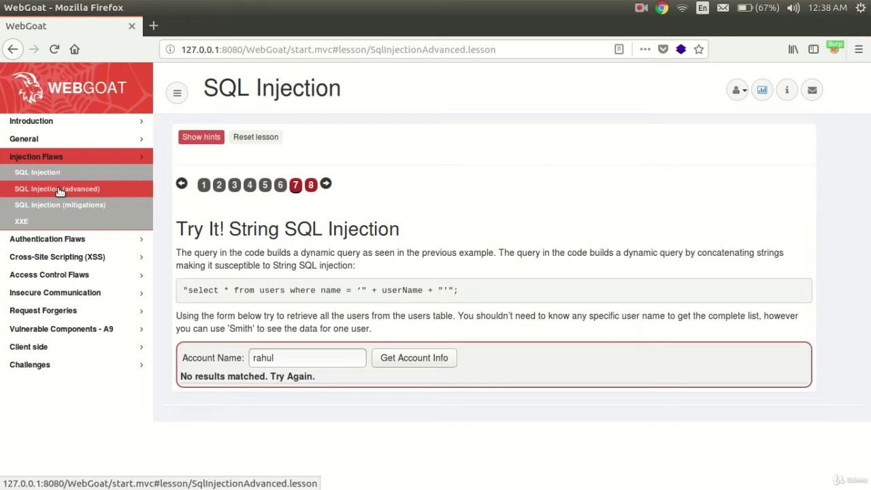
click(122, 256)
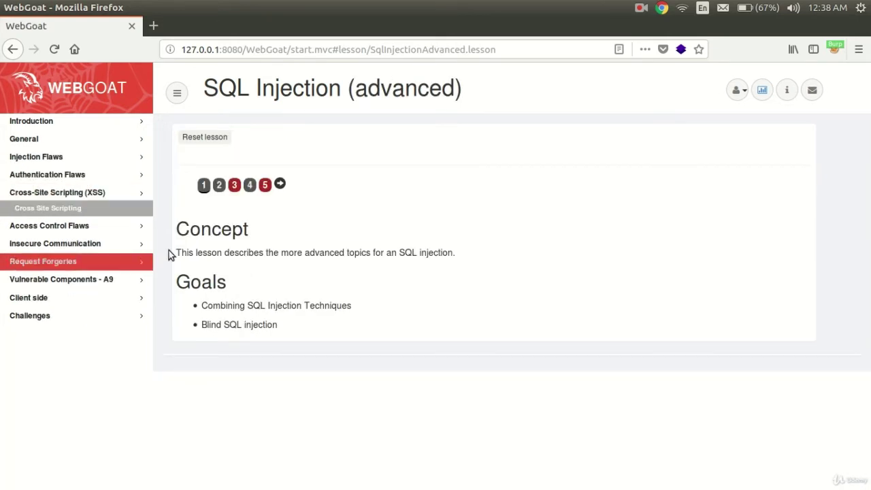
click(130, 208)
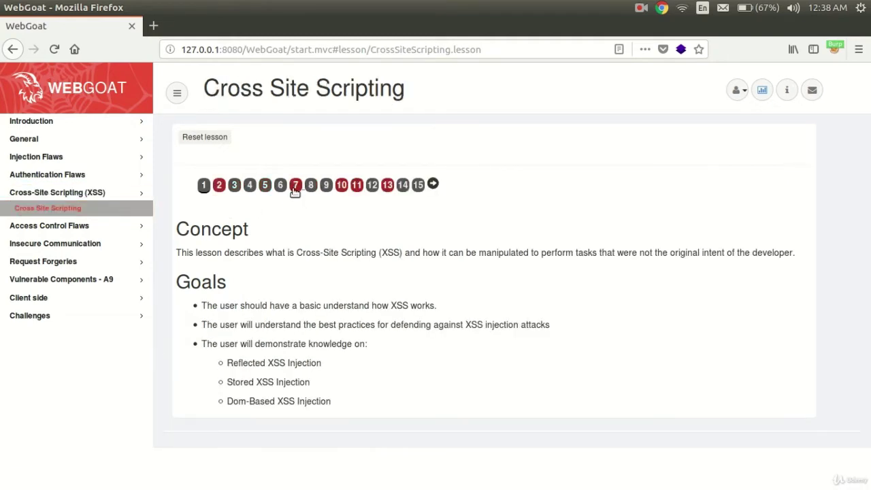
click(296, 187)
scroll(376, 381, down, 5)
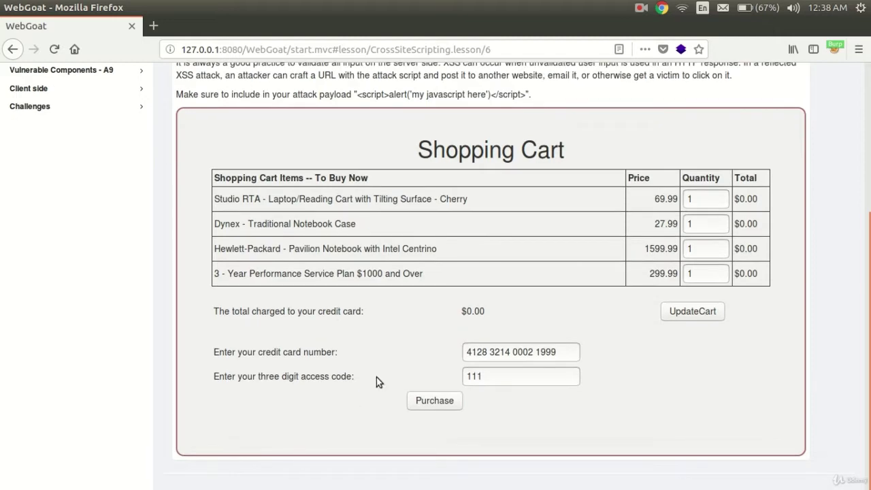
scroll(288, 154, up, 5)
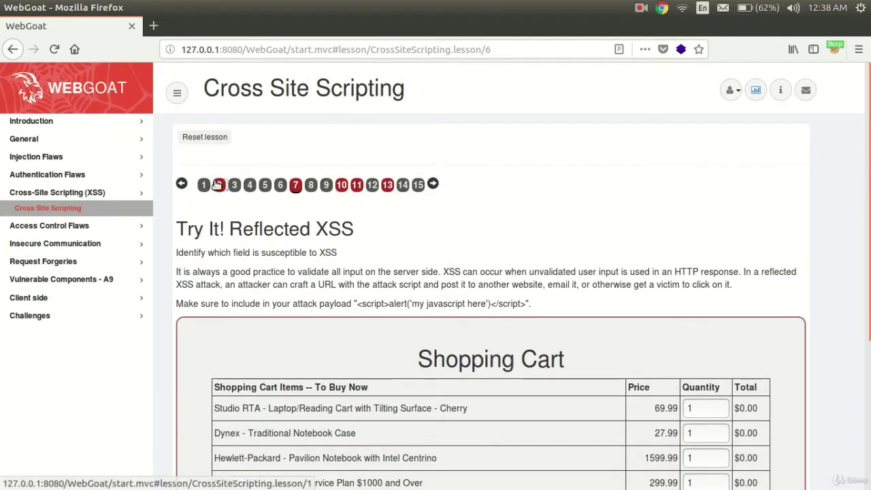
Submit "jwuwiwiw" as the answer to the cookies question on page 2 of the Cross Site Scripting lesson
click(218, 185)
scroll(331, 370, down, 5)
click(384, 438)
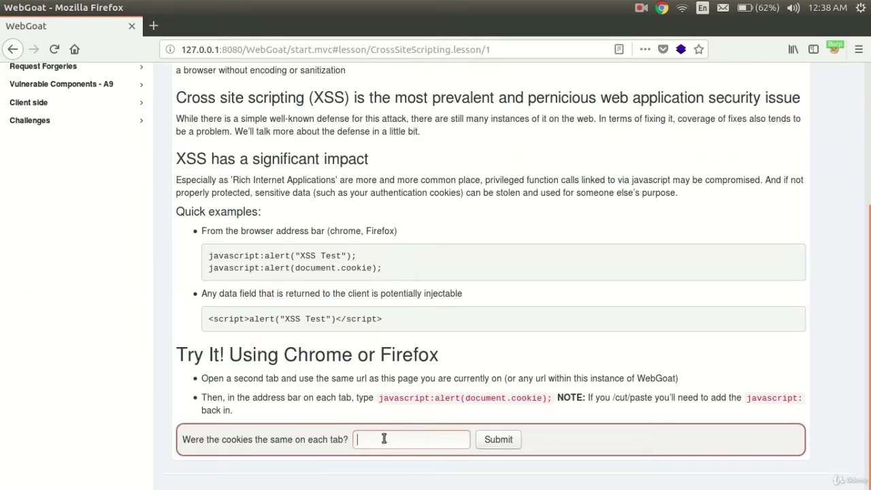
text(jwuwiwiw)
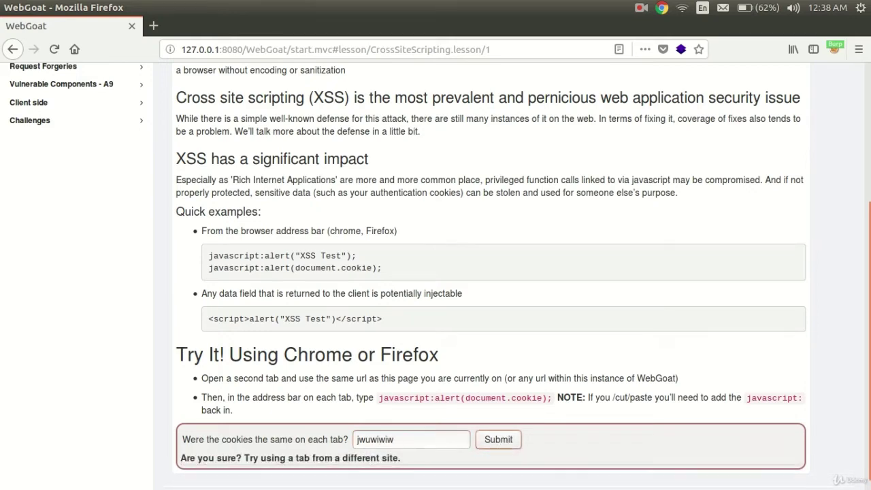
Switch to Burp Suite and inspect the captured POST request to /WebGoat/CrossSiteScripting/attack1 in the proxy history
key(alt+Tab)
click(155, 109)
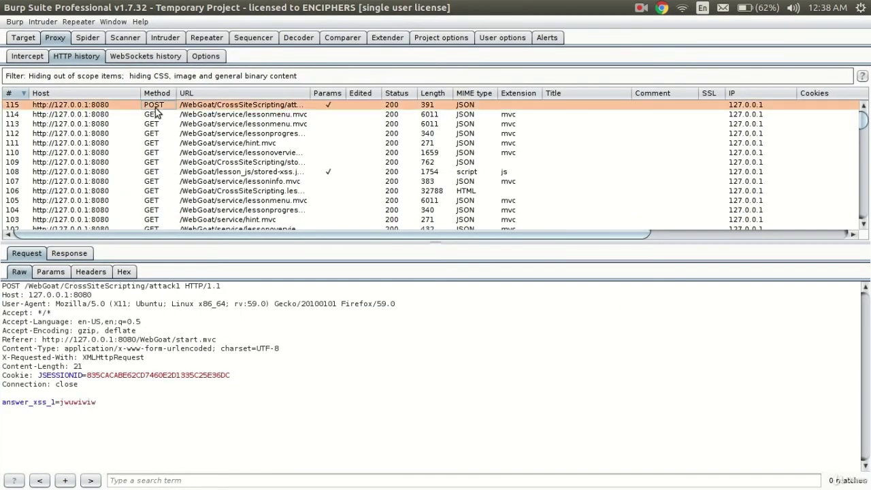
Switch to WebGoat in Firefox and visit page 7 of the Cross Site Scripting lesson, viewing its shopping cart form
key(alt+Tab)
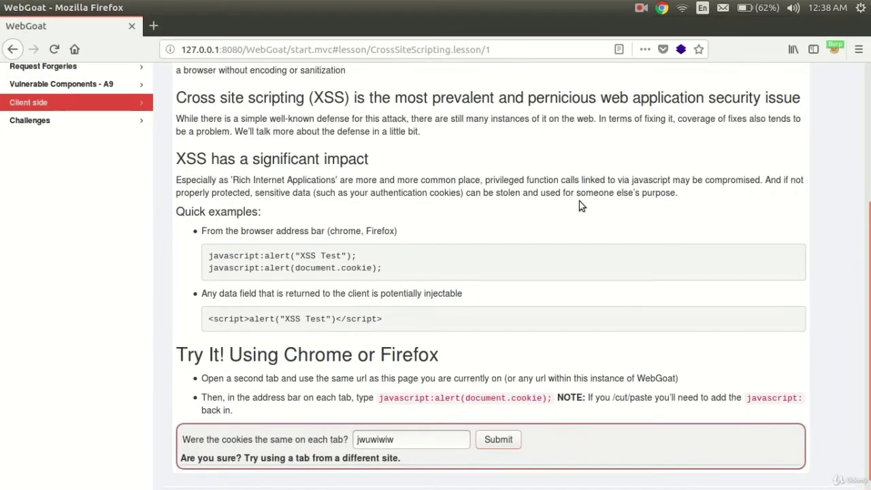
scroll(315, 171, up, 5)
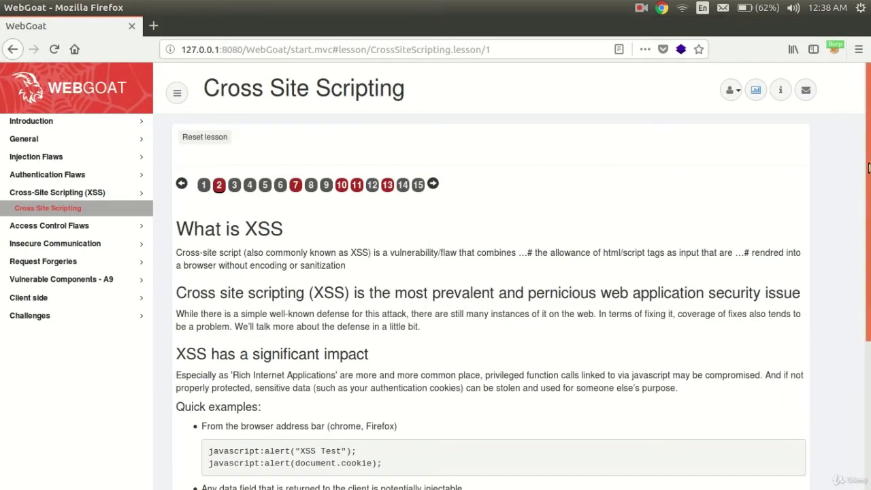
click(295, 185)
click(221, 185)
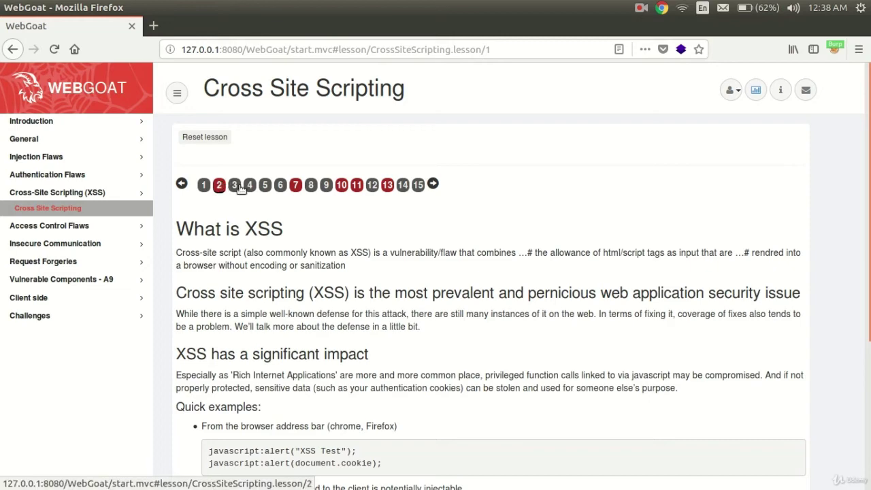
click(235, 185)
click(295, 185)
scroll(364, 282, down, 5)
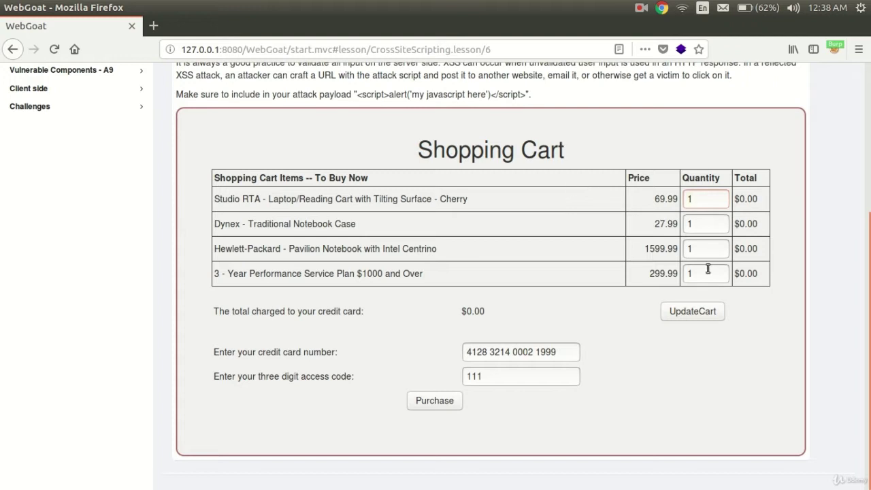
scroll(489, 272, up, 5)
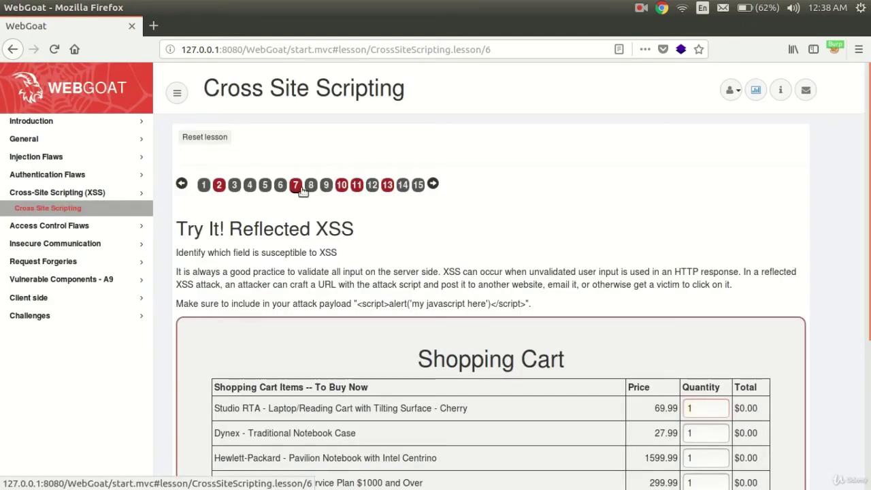
scroll(734, 141, down, 5)
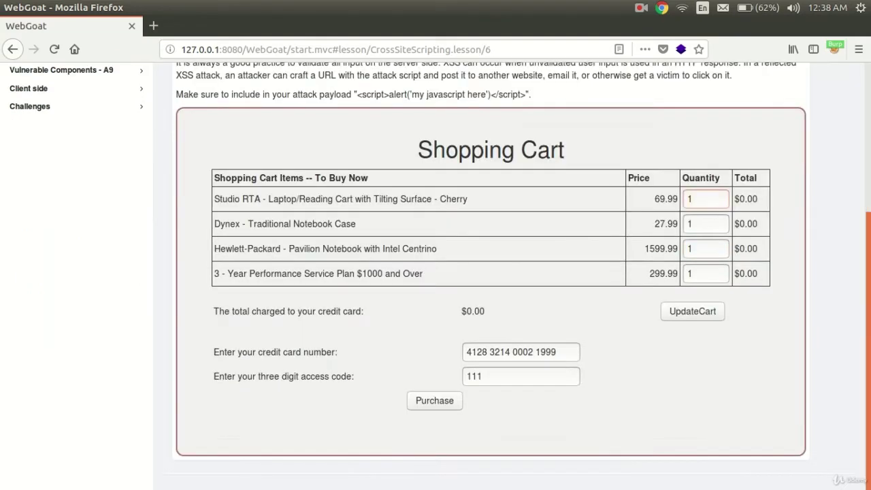
Switch to Burp Suite and run an active scan on the POST request to /WebGoat/CrossSiteScripting/attack1
key(alt+Tab)
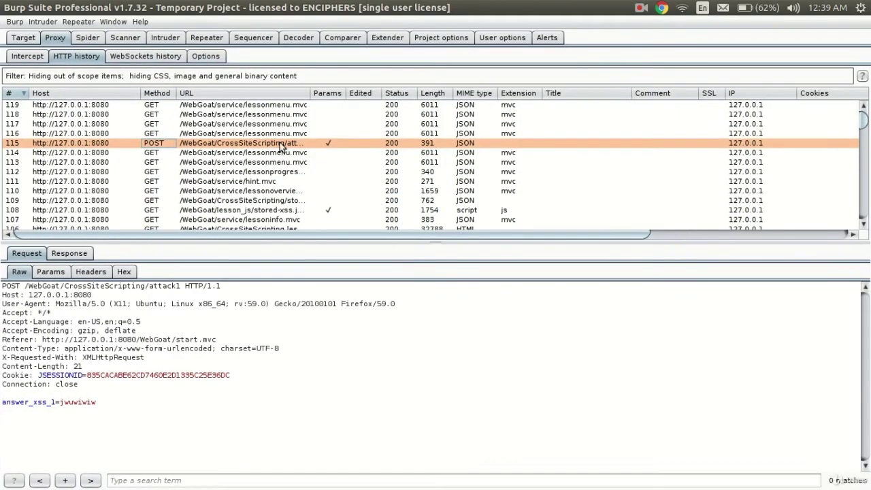
key(alt+Tab)
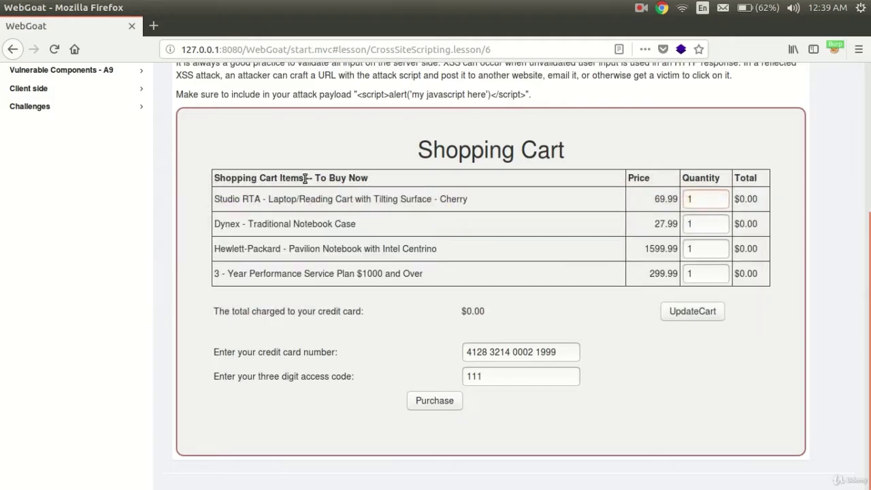
key(alt+Tab)
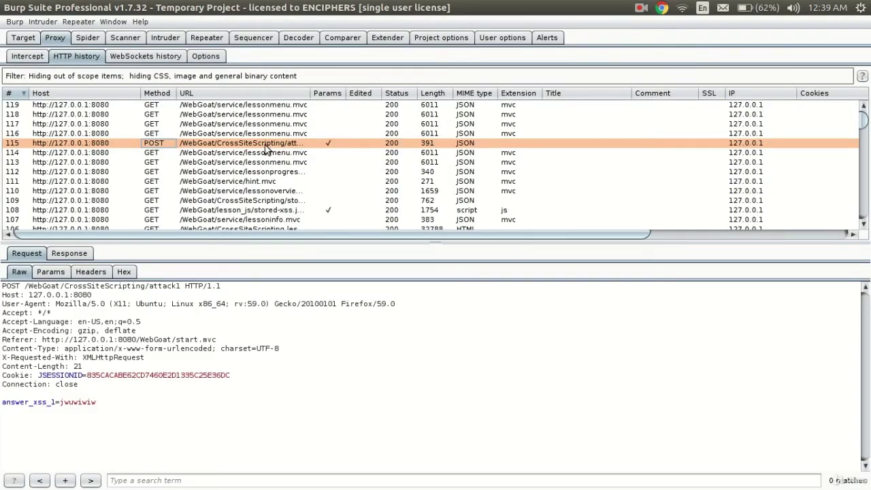
double_click(252, 140)
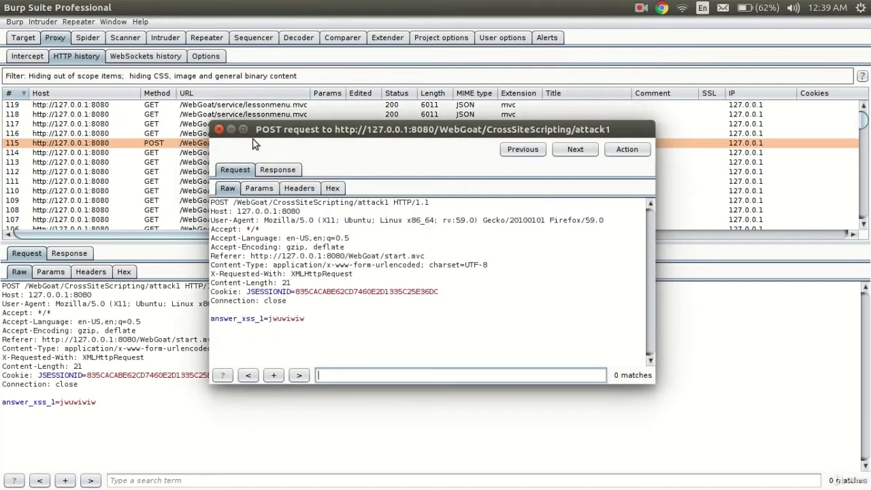
click(219, 129)
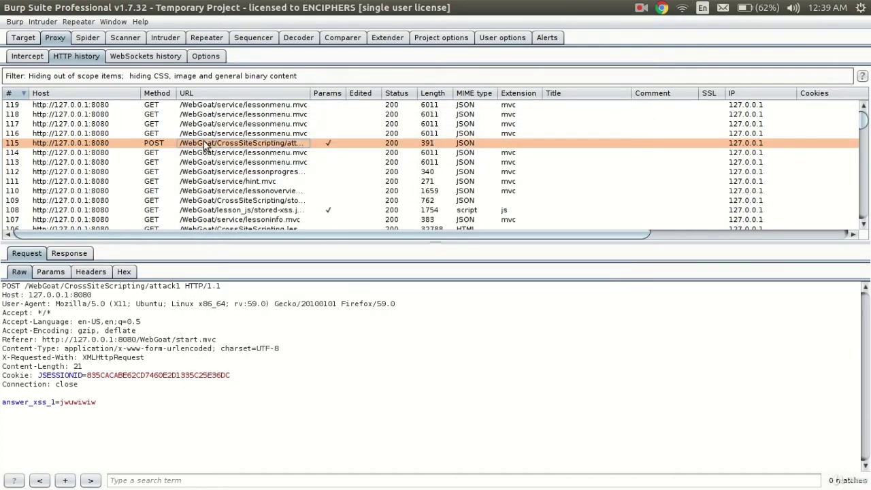
right_click(205, 146)
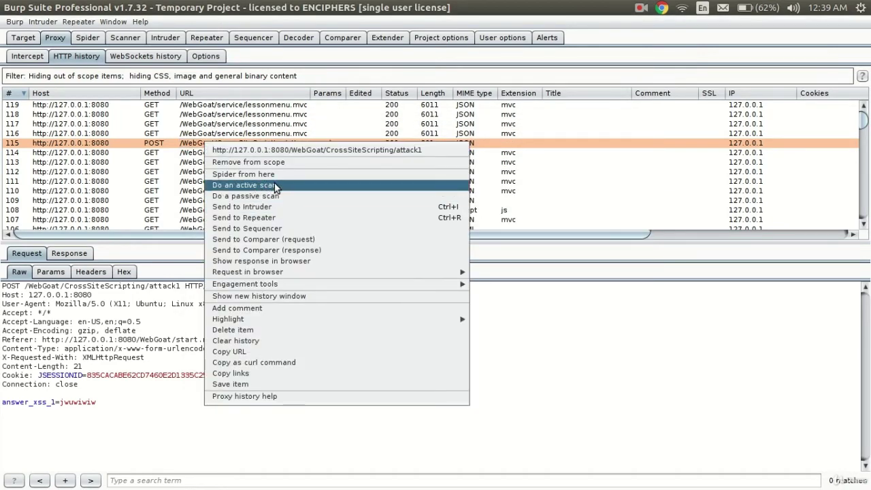
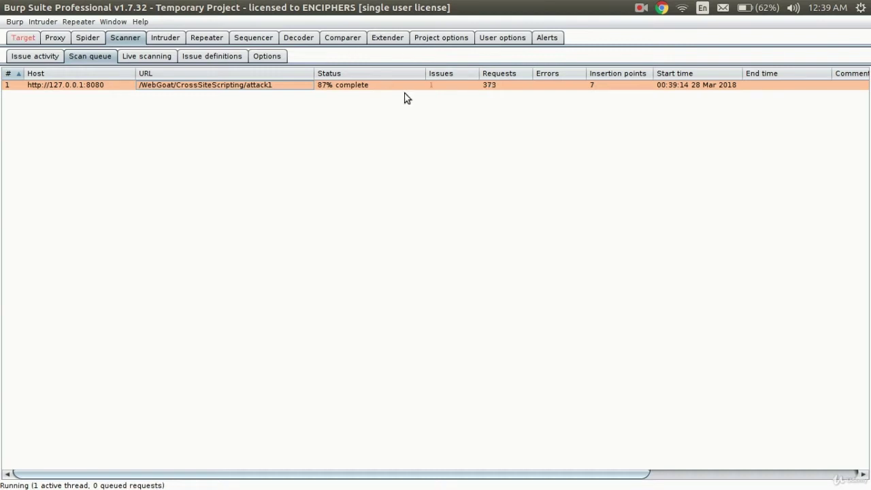
Review the issue advisory in the scan results for /WebGoat/CrossSiteScripting/attack1, and close the results window
double_click(476, 87)
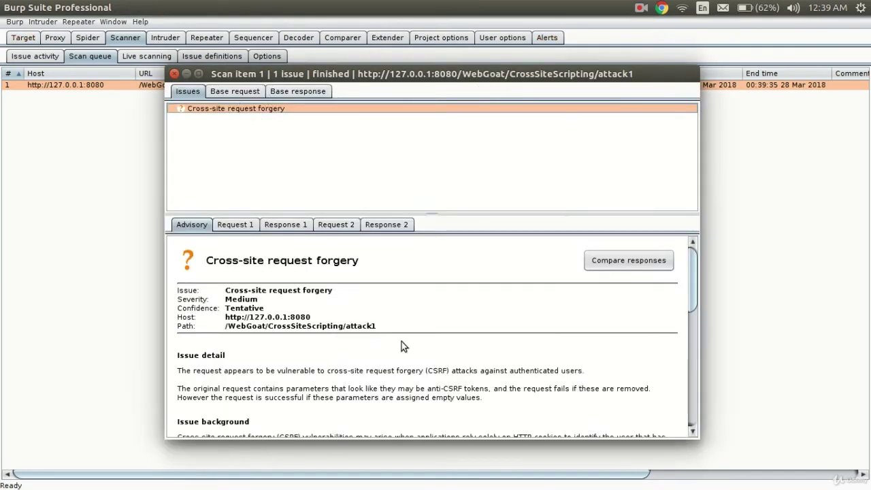
scroll(402, 341, down, 10)
scroll(326, 298, up, 10)
click(175, 73)
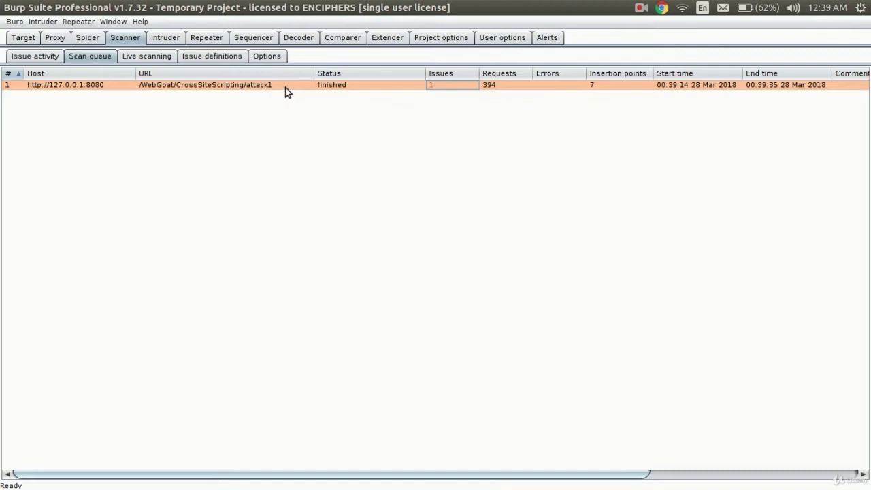
Return to the proxy history, switch to Firefox and open WebGoat's Insecure Direct Object References lesson
click(57, 39)
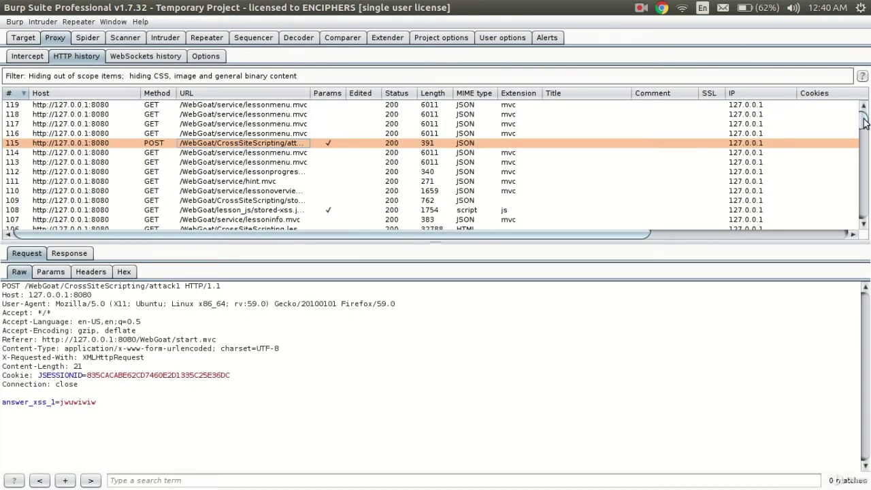
mouse_move(858, 121)
mouse_down()
mouse_move(862, 173)
mouse_move(862, 120)
mouse_up()
key(alt+Tab)
scroll(446, 277, up, 3)
scroll(446, 277, up, 2)
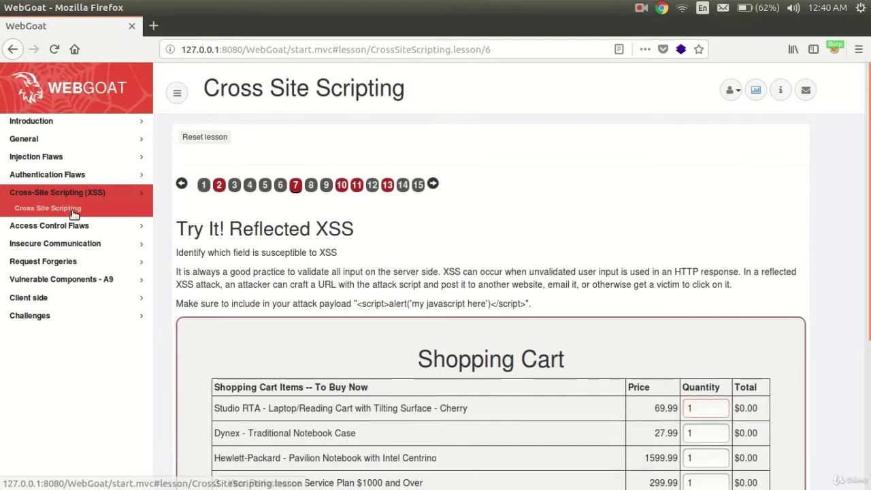
click(49, 211)
click(74, 226)
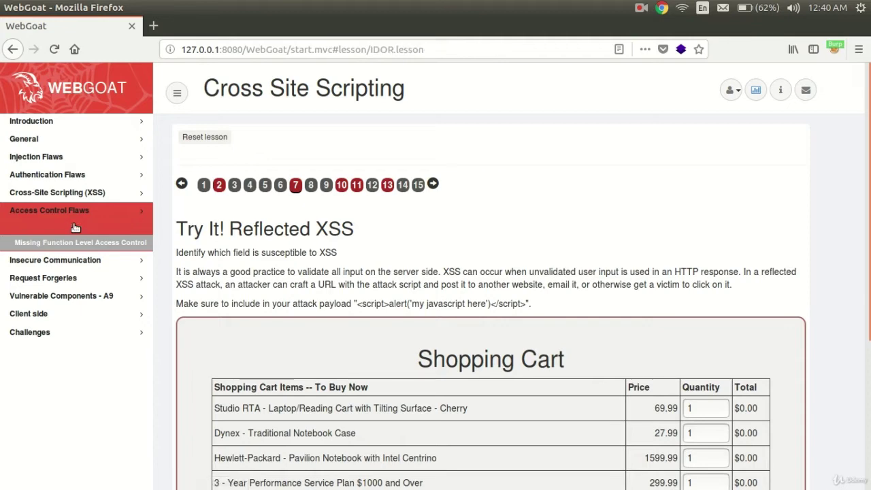
scroll(467, 387, down, 5)
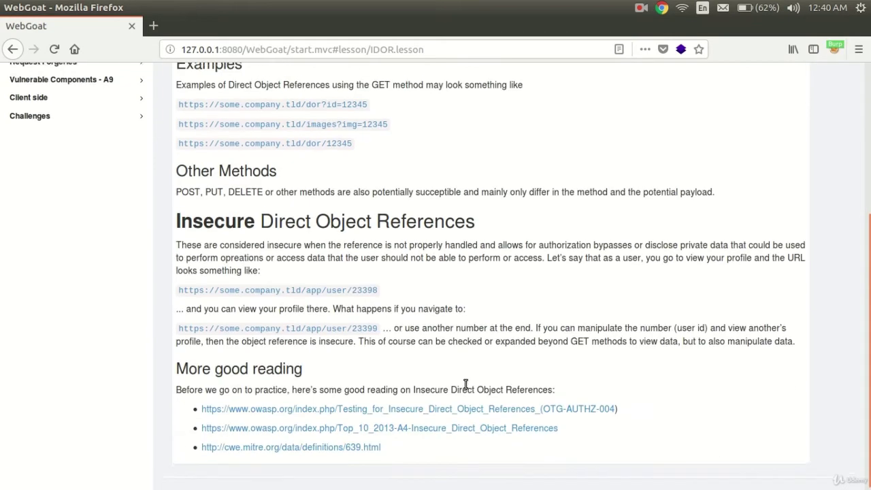
scroll(432, 355, up, 5)
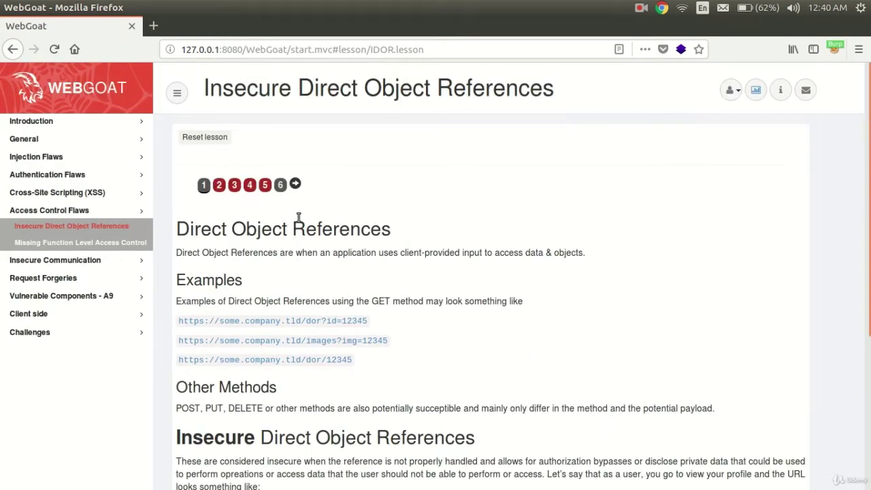
Submit "dmin" as the user along with the account password on page 2 of the Insecure Direct Object References lesson
click(220, 188)
click(308, 333)
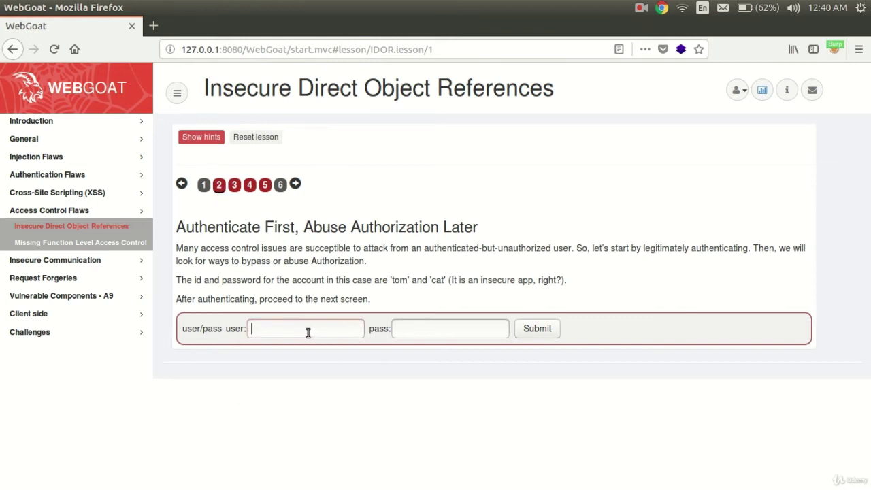
text(dmin)
key(Tab)
click(536, 329)
Switch to Burp Suite and inspect the captured POST request to /WebGoat/IDOR/login
key(alt+Tab)
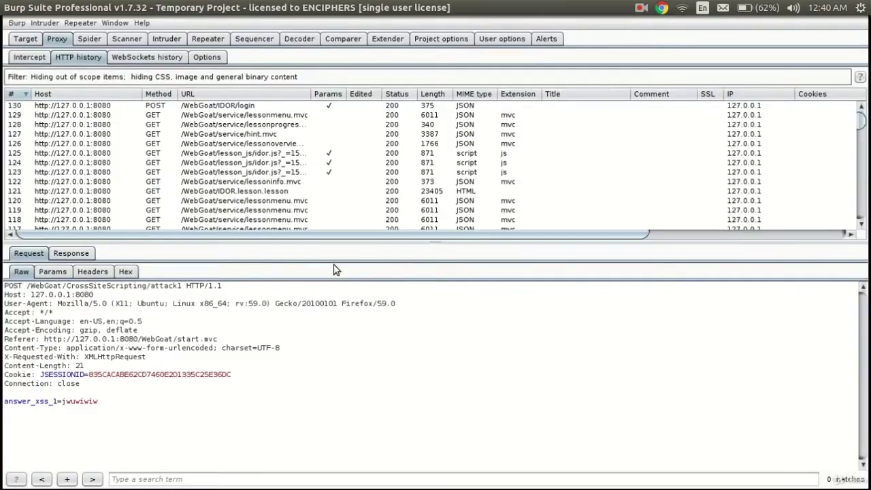
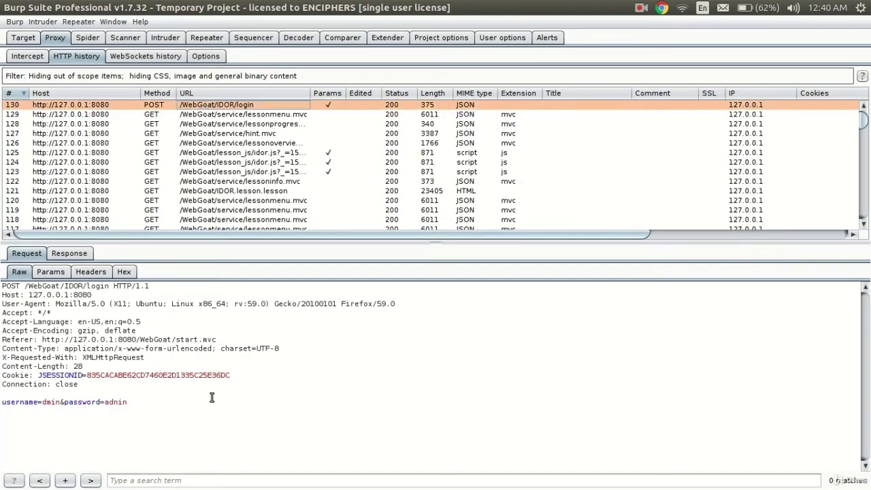
key(alt+Tab)
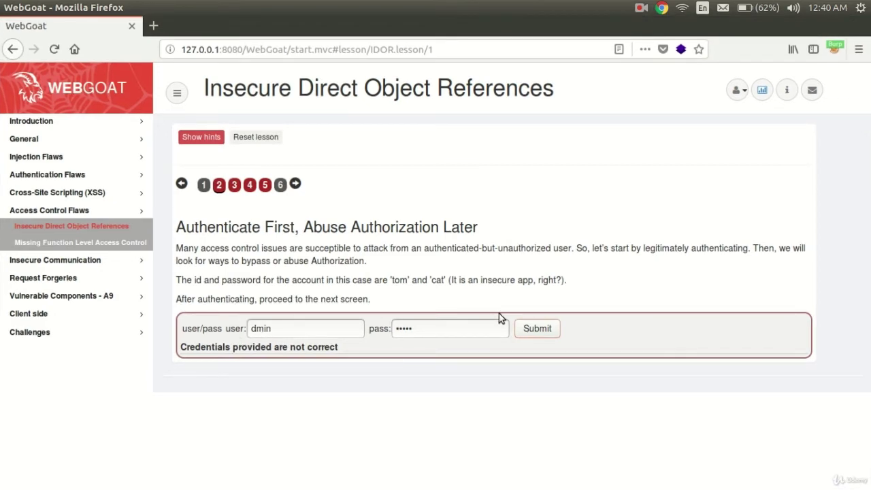
key(alt+Tab)
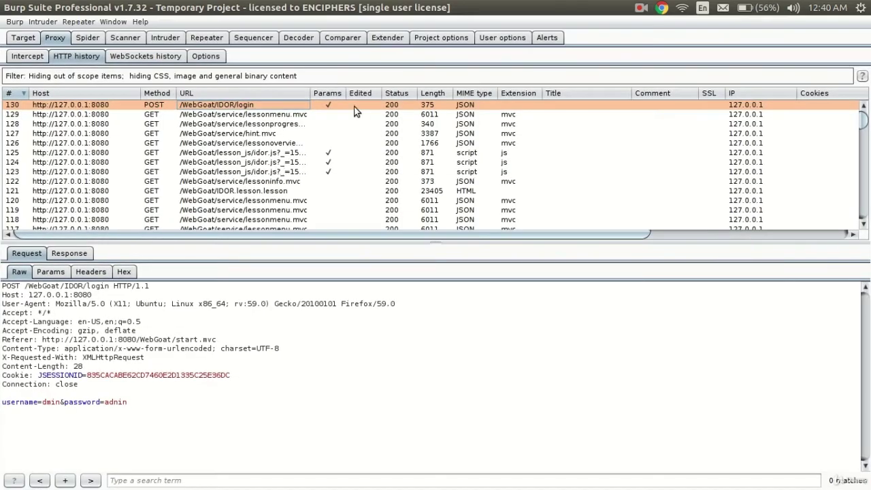
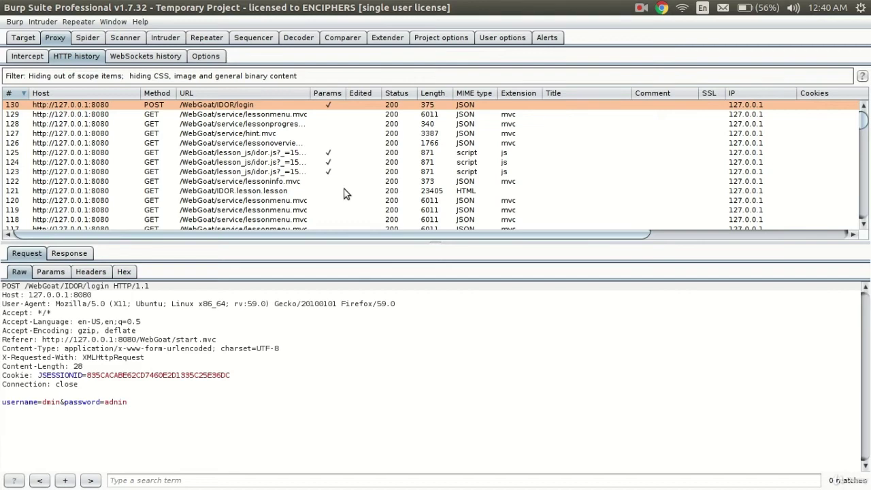
Switch to Firefox, open the Missing Function Level Access Control lesson and expand the Request Forgeries category
key(alt+Tab)
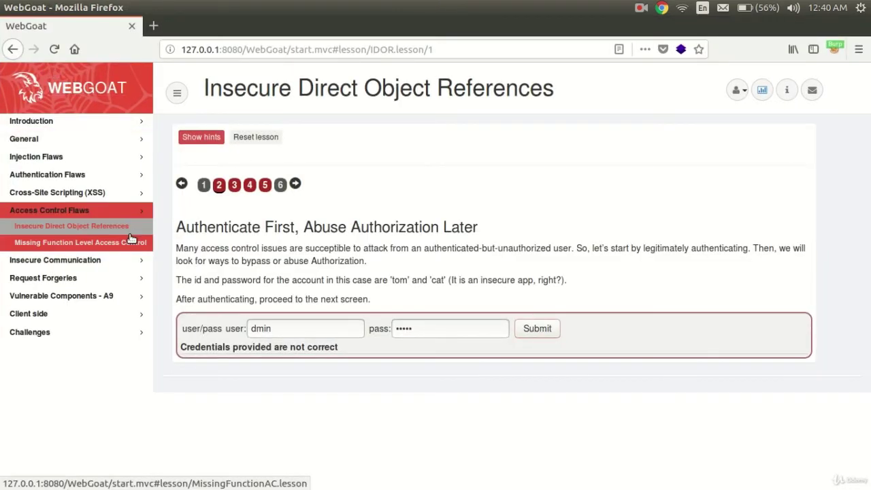
click(116, 242)
click(103, 276)
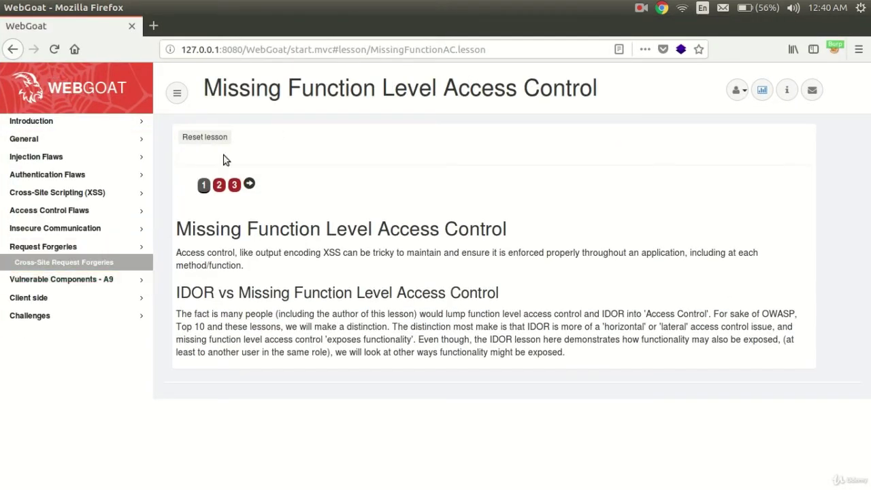
Switch to Burp Suite and set up an active scan of all proxy history items, keeping the default item filters
key(alt+Tab)
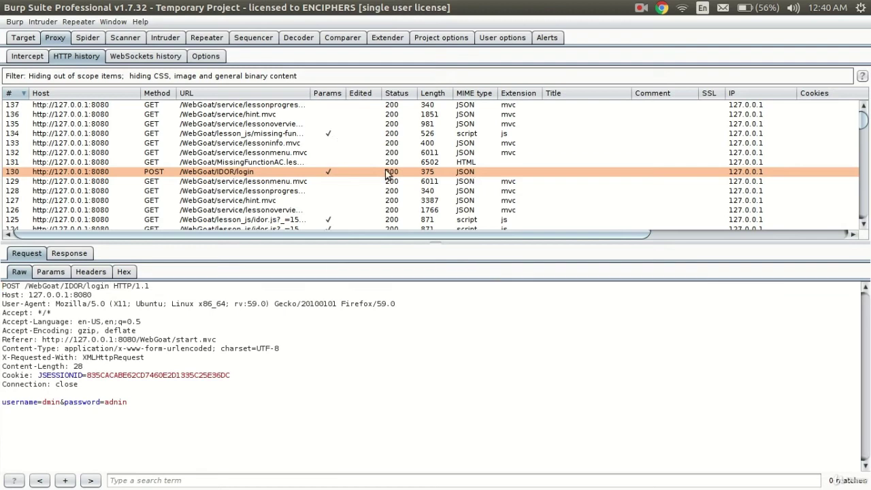
click(385, 172)
key(ctrl+a)
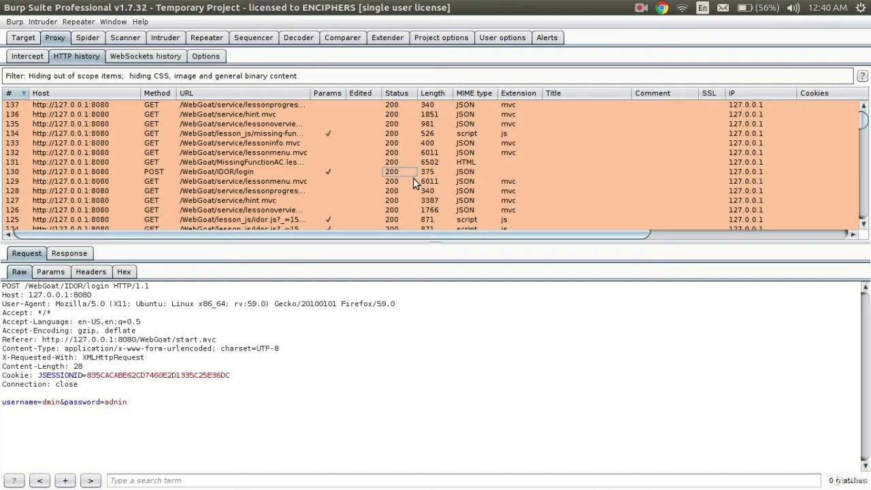
click(281, 135)
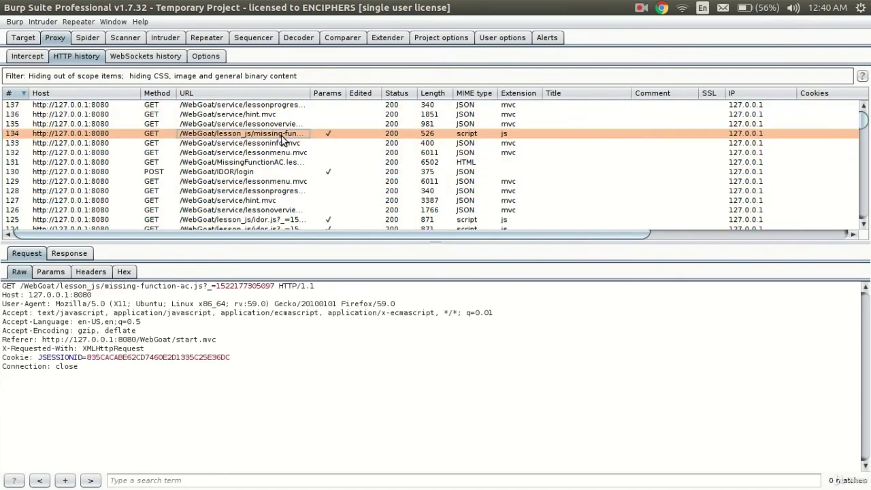
key(ctrl+a)
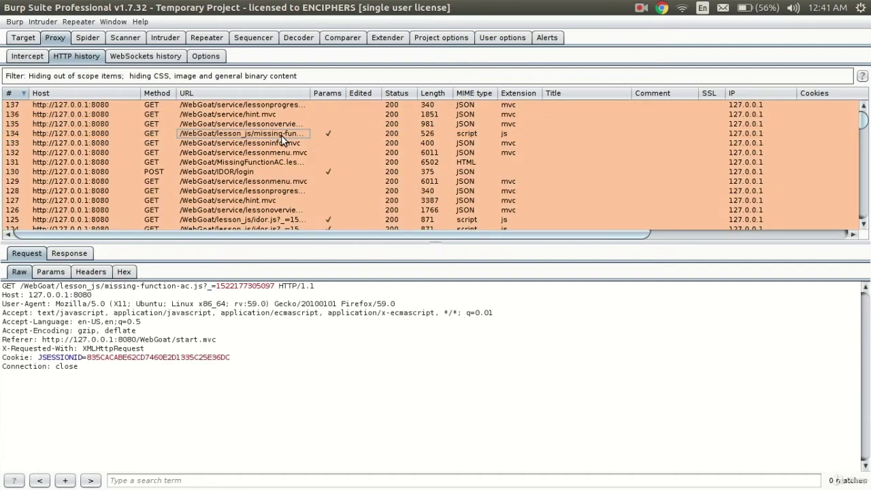
click(281, 135)
key(ctrl+a)
right_click(281, 134)
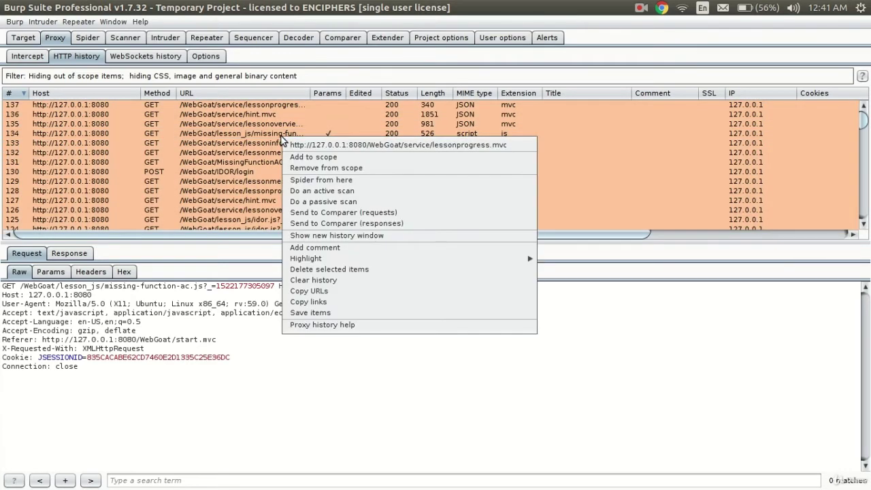
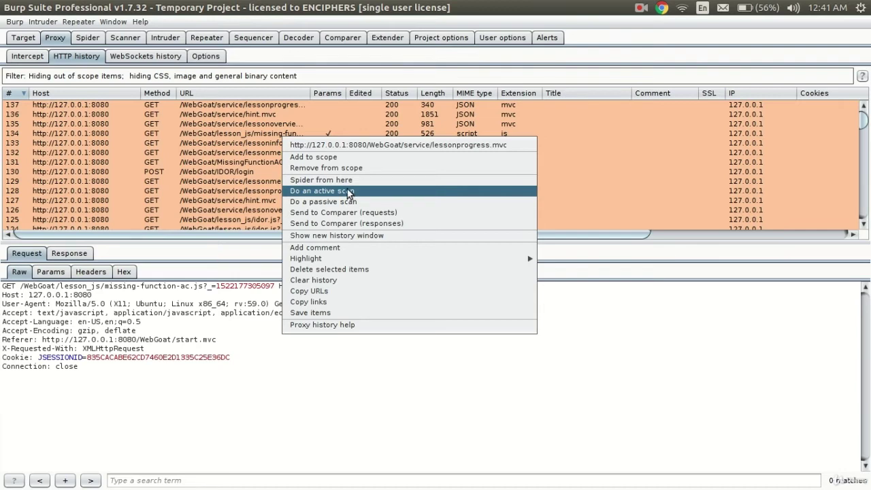
click(348, 193)
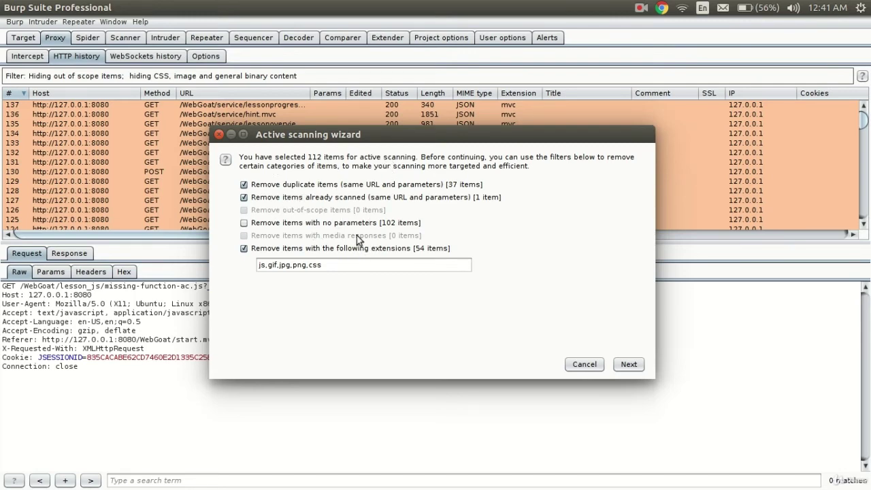
click(628, 365)
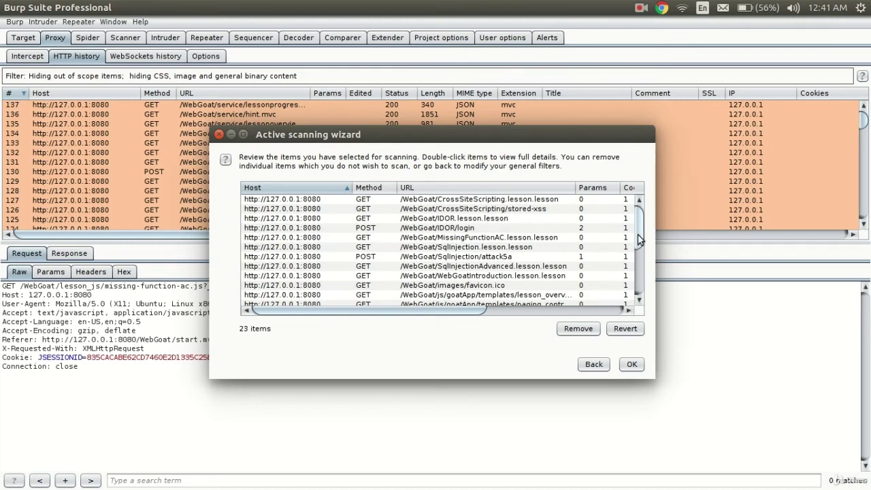
Remove the paging_contr... template, images/favicon.ico and service/debug/labels.mvc requests from the scan items and start the active scan
drag(642, 224, 776, 264)
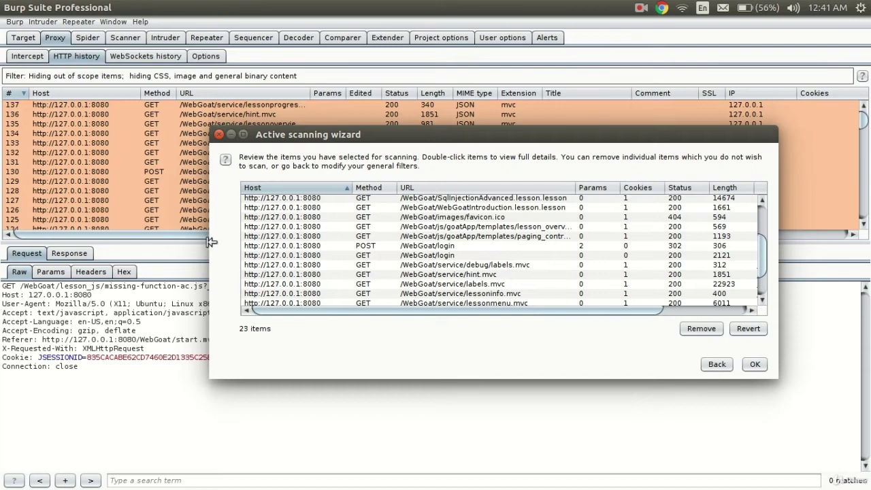
drag(211, 240, 143, 237)
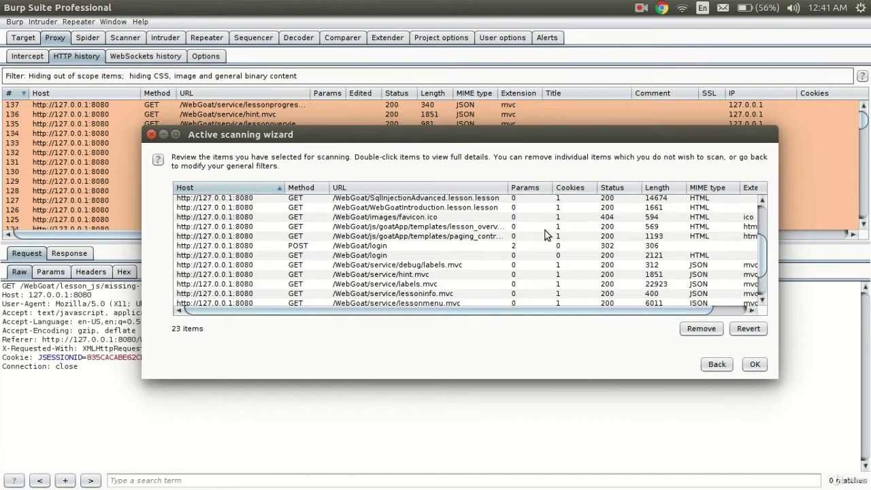
click(545, 230)
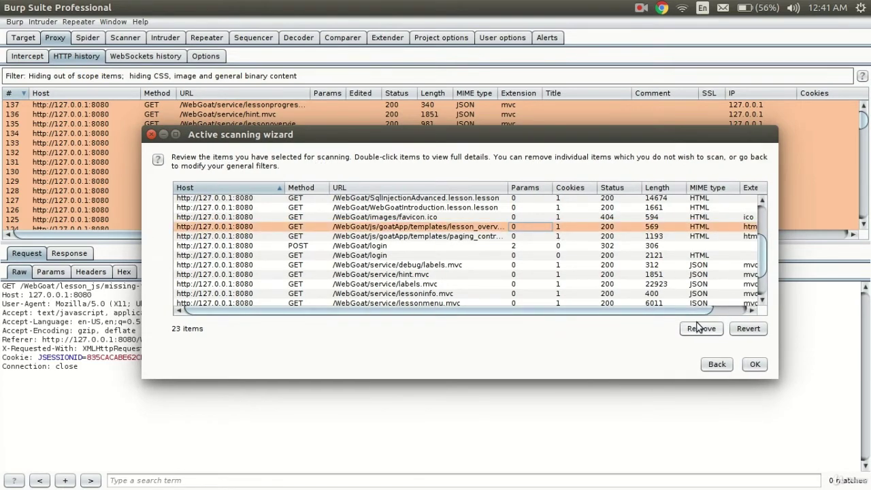
click(617, 236)
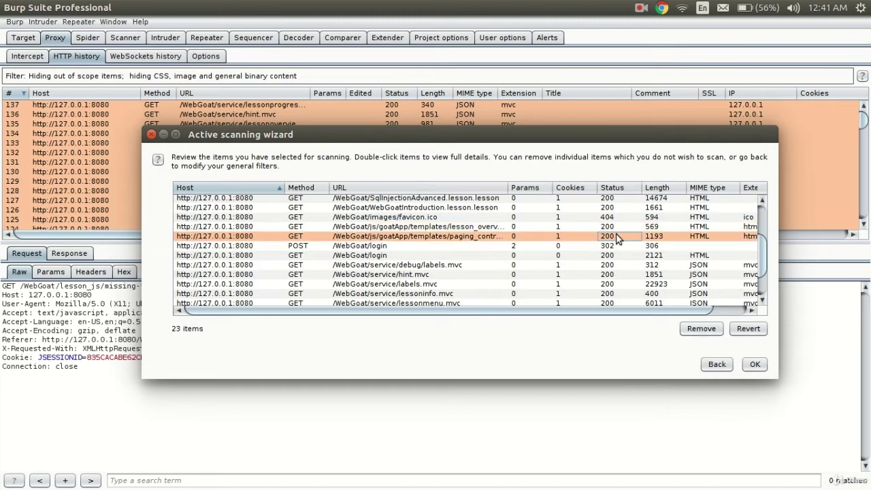
click(712, 330)
click(522, 220)
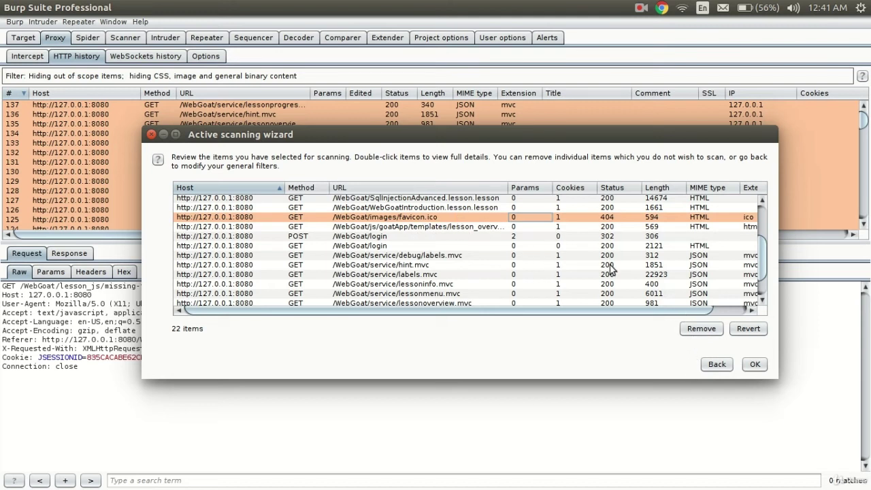
click(702, 329)
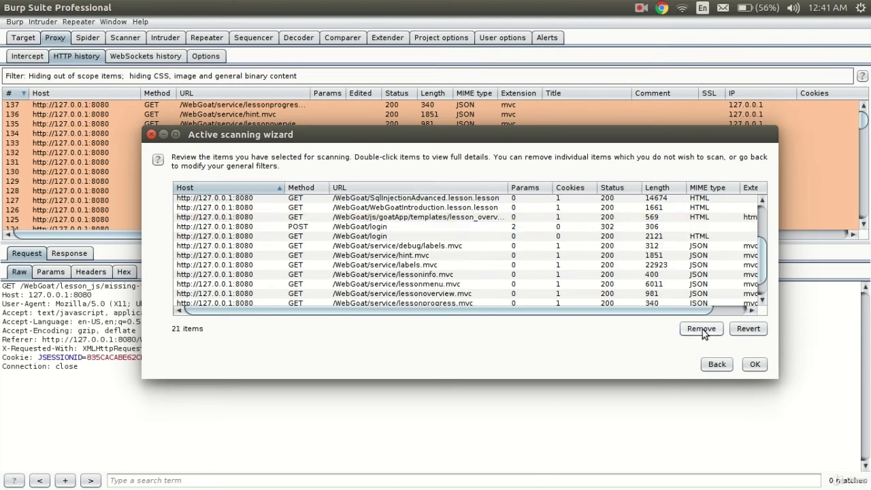
click(529, 245)
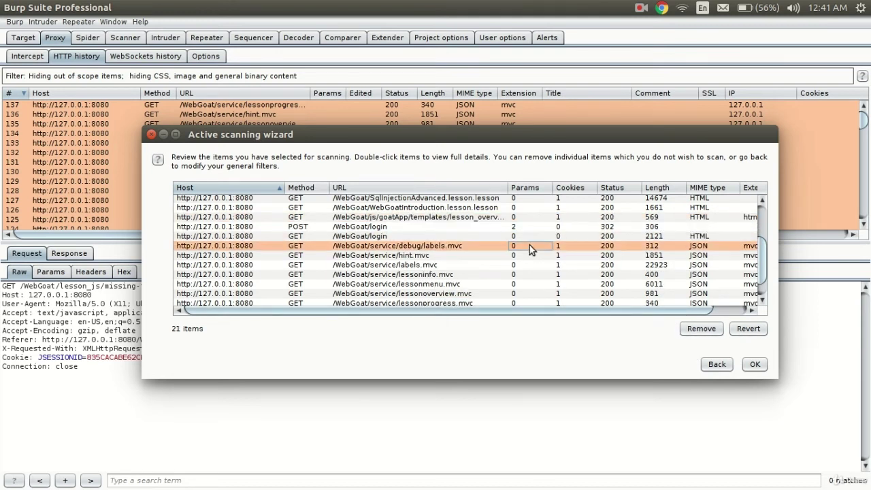
click(701, 328)
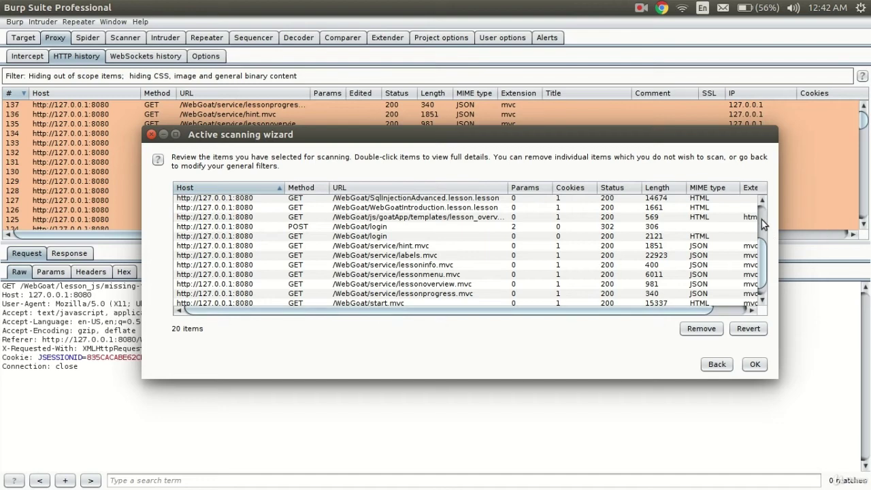
drag(762, 219, 765, 270)
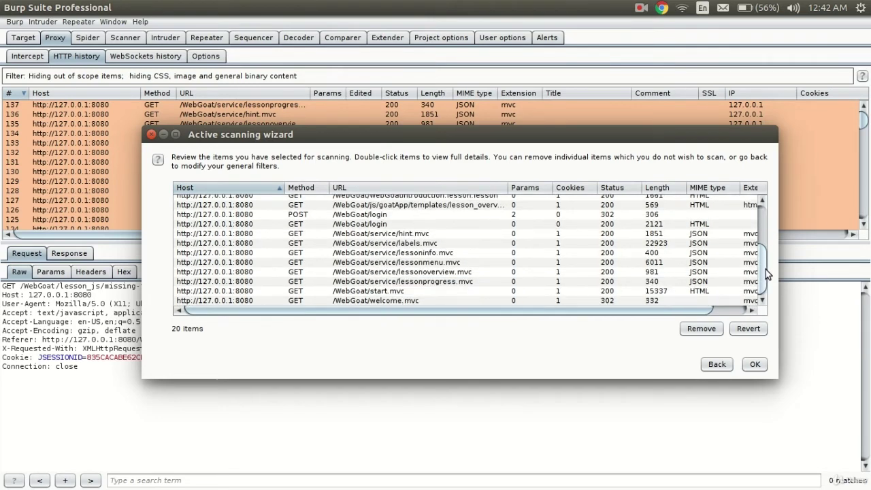
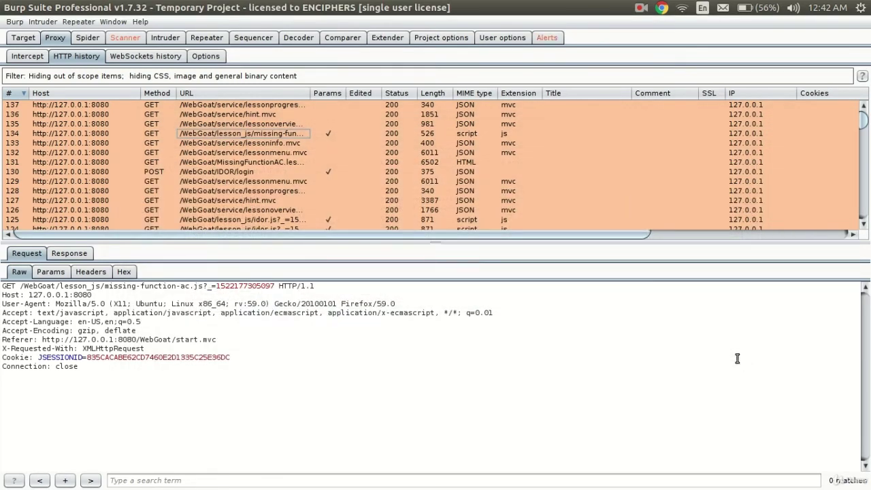
Check the scan queue and examine the issues reported for /WebGoat/IDOR.lesson.lesson
click(122, 37)
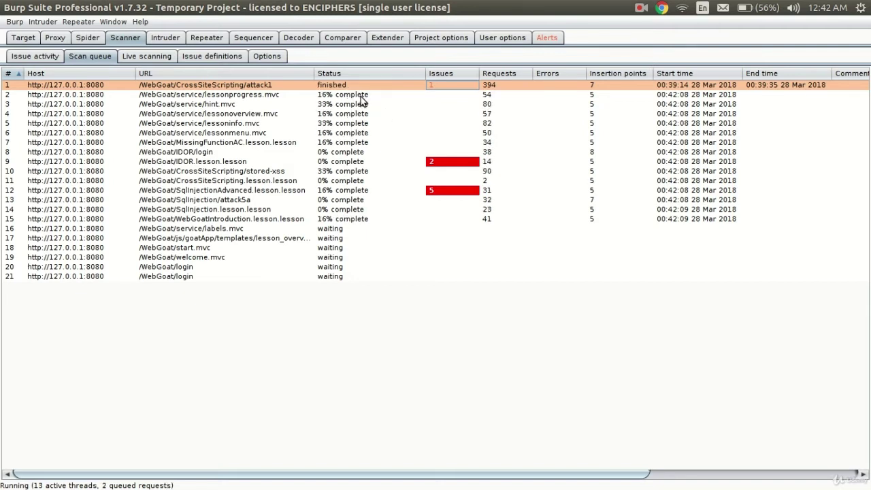
click(361, 95)
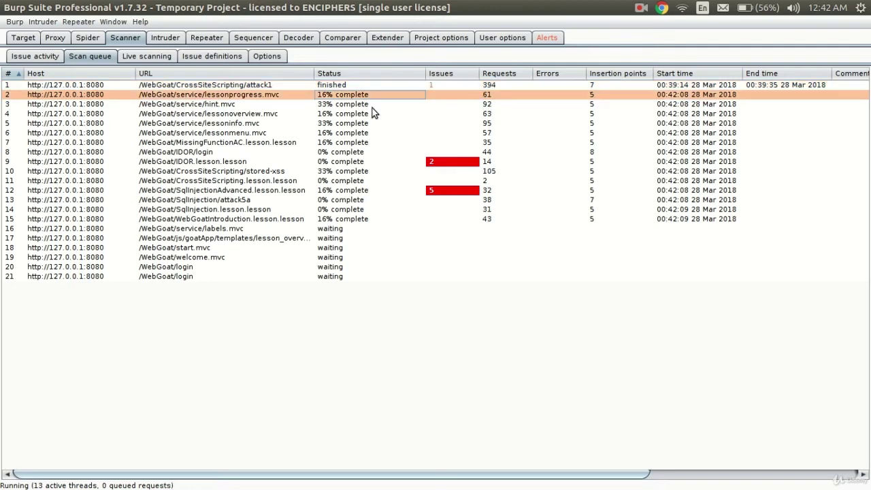
click(447, 164)
double_click(447, 167)
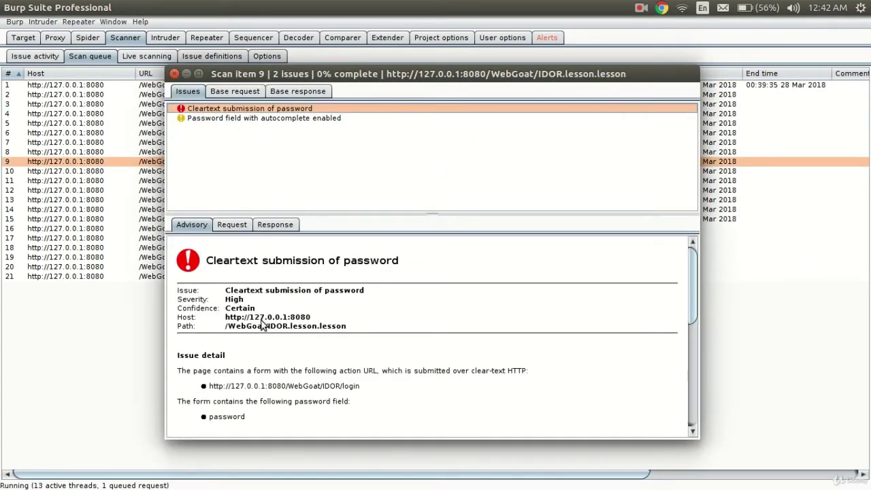
click(175, 73)
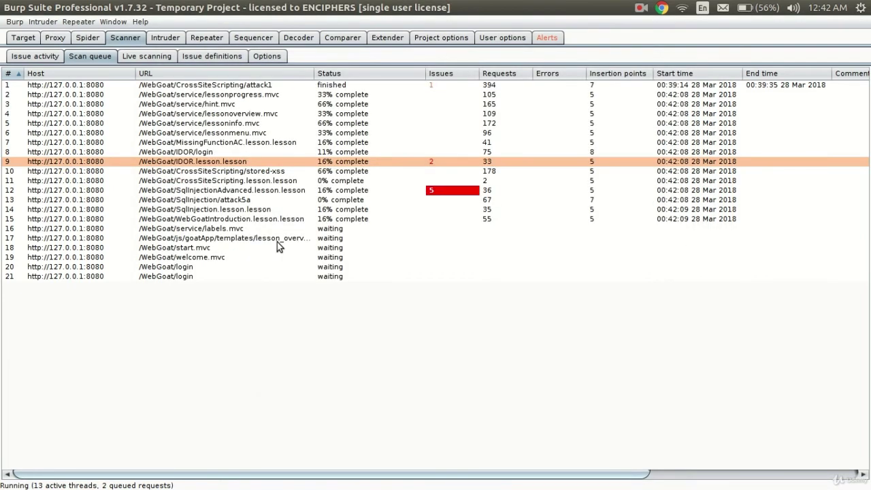
click(335, 238)
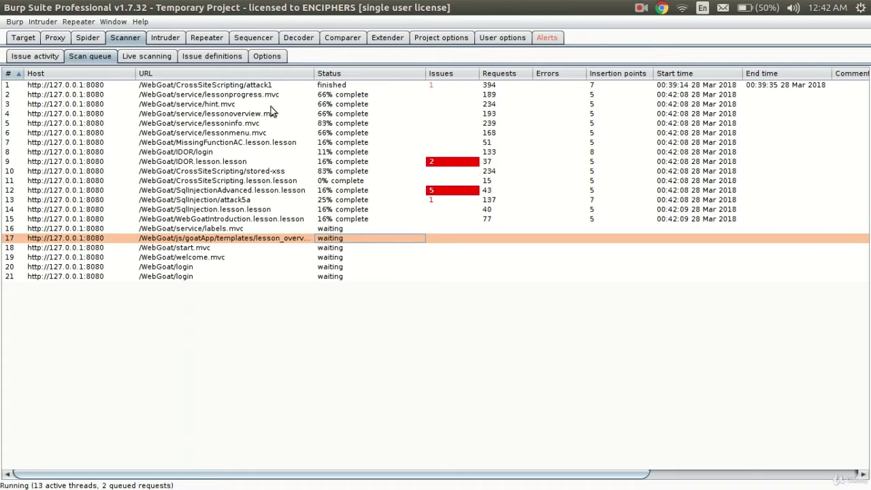
Set live active scanning to use the suite scope defined for the target
click(144, 57)
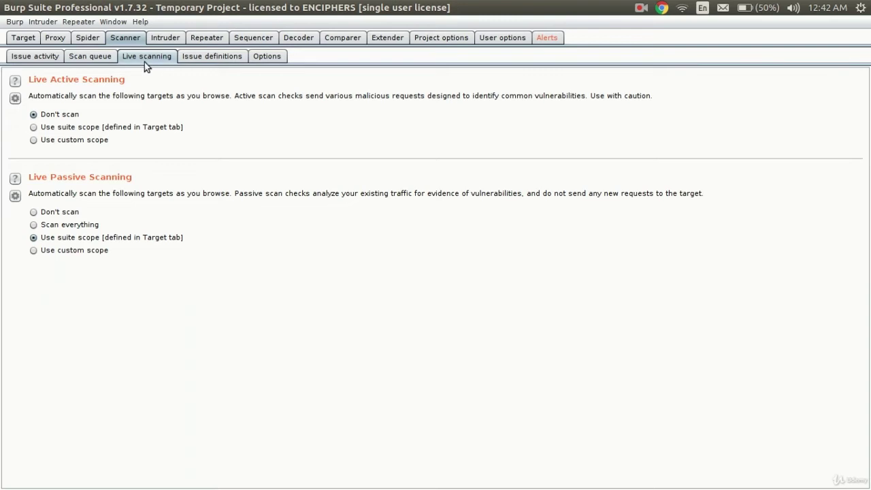
click(79, 130)
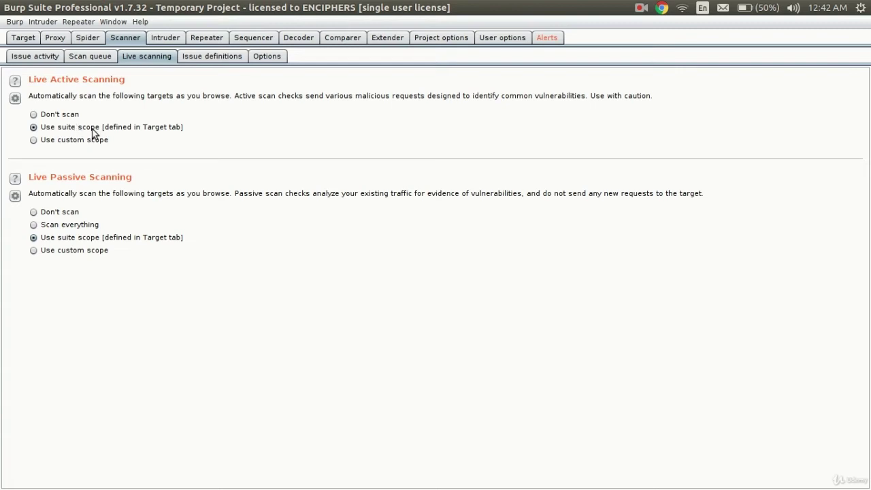
mouse_move(14, 107)
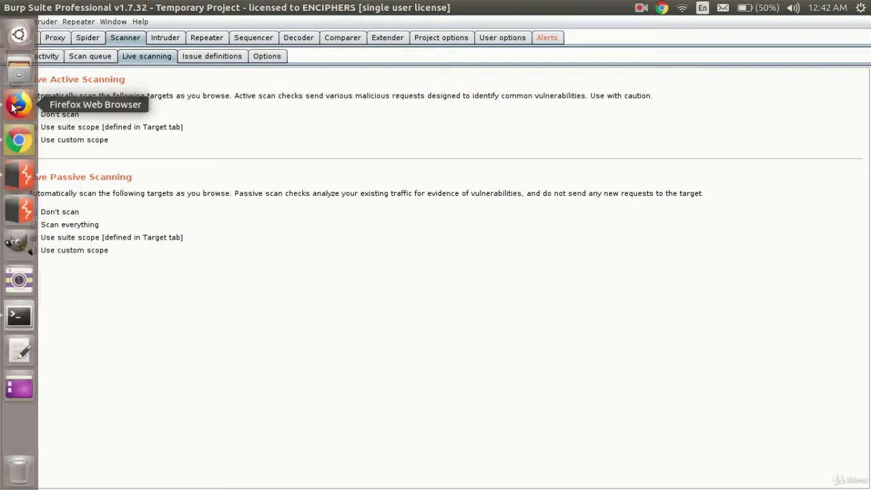
Return to the scan queue, check the SqlInjection/attack5a item and view the available actions for CrossSiteScripting/attack1
click(102, 58)
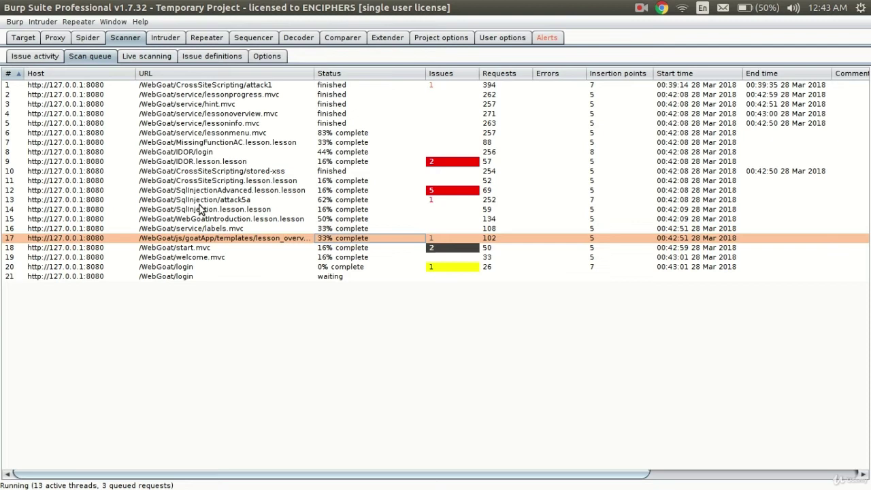
click(376, 200)
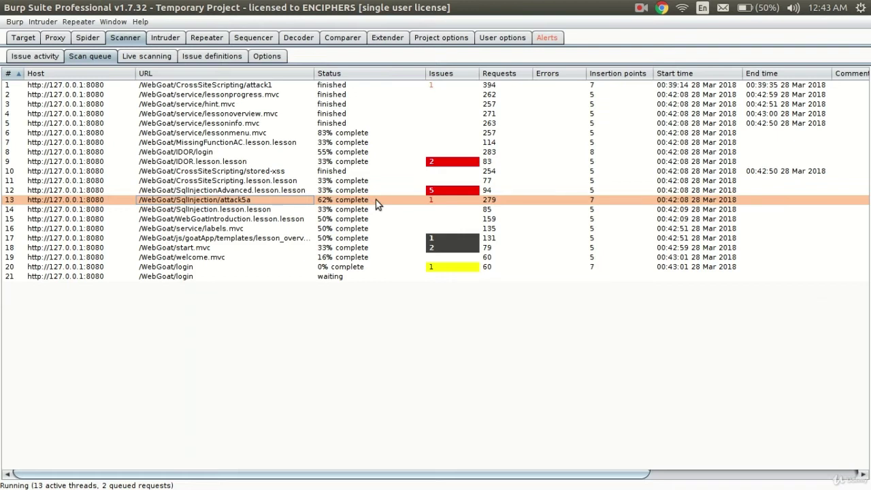
right_click(345, 85)
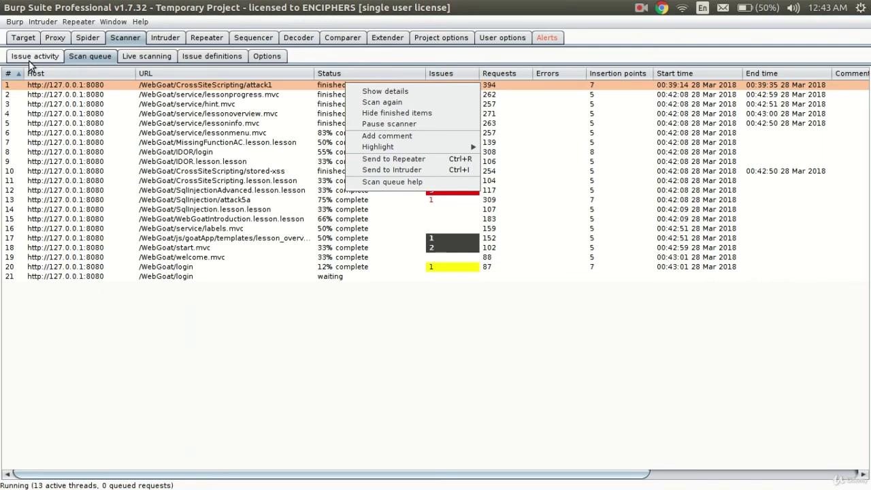
In the issue activity, set the severity of issue 24, Cleartext submission of password, to Medium and view its confidence options
click(29, 58)
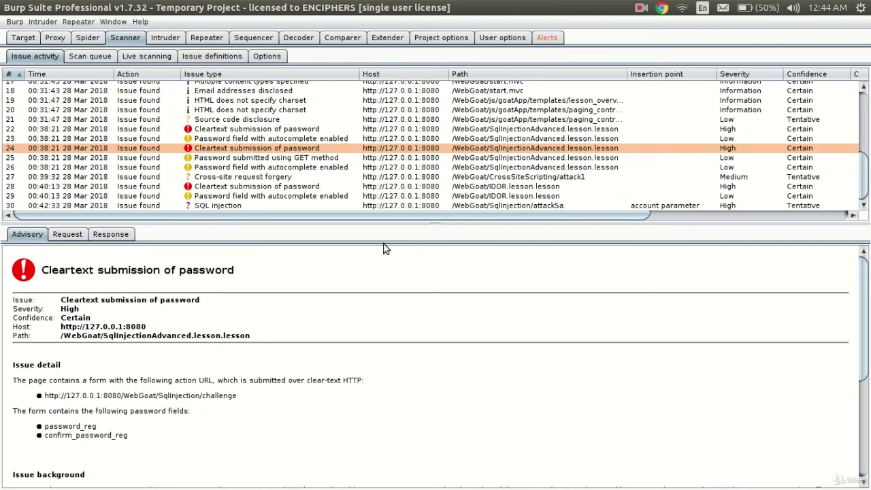
right_click(195, 149)
mouse_move(371, 192)
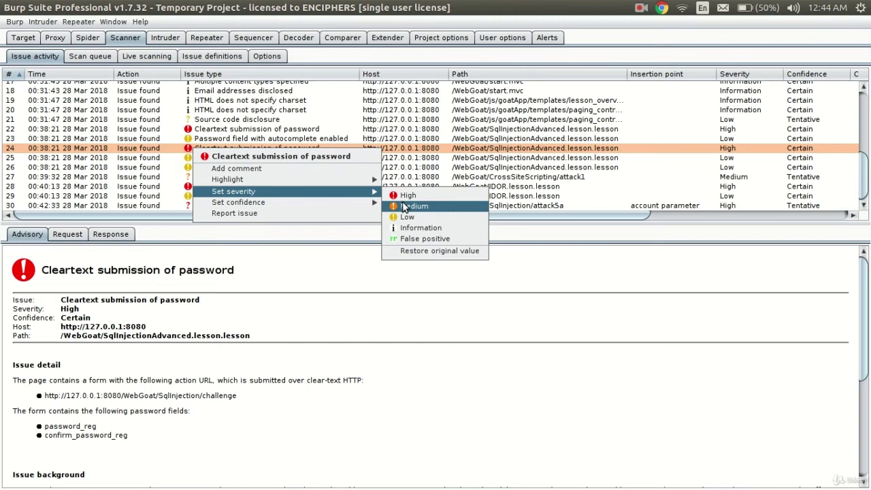
click(404, 207)
right_click(286, 150)
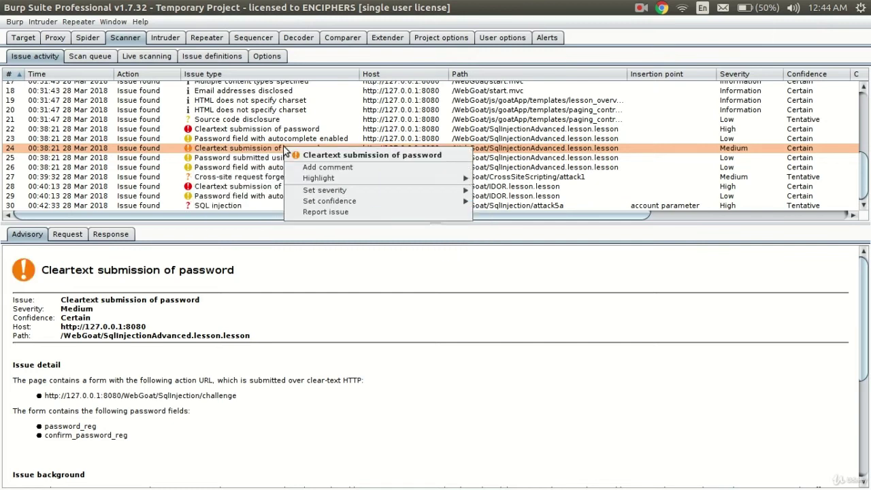
mouse_move(334, 200)
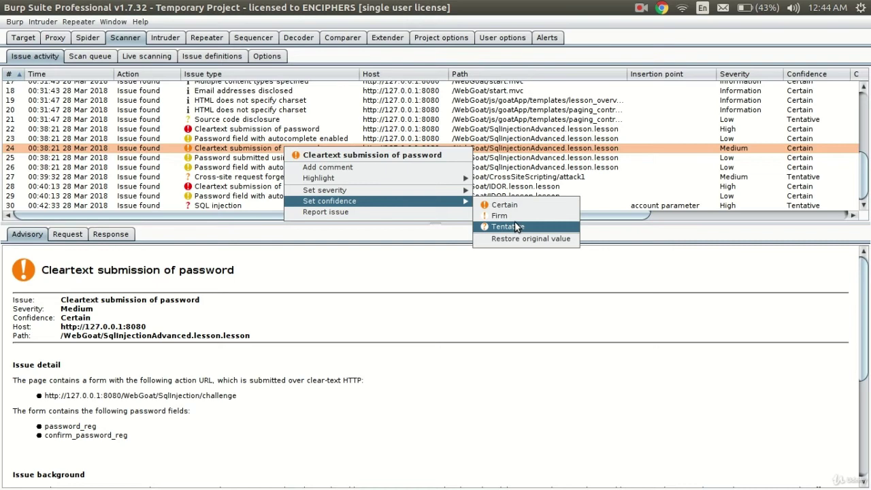
click(514, 219)
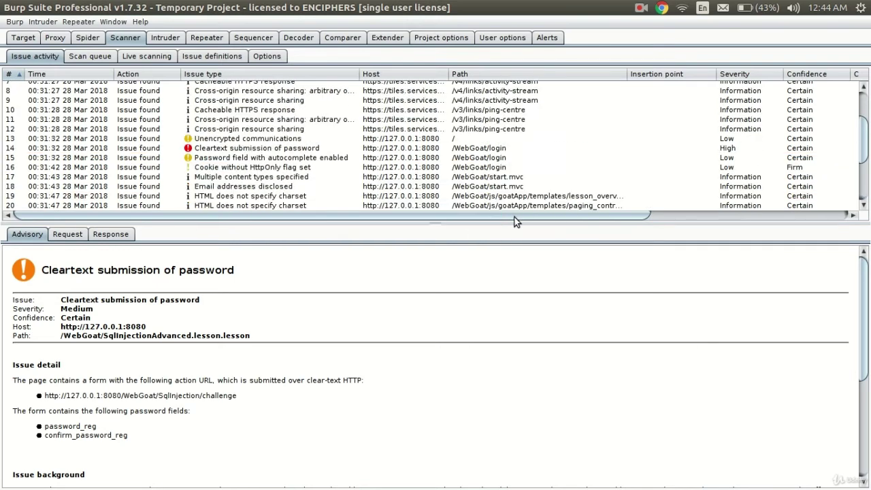
Check the severity options available for issue 13, Unencrypted communications, and leave them without choosing one
click(323, 141)
right_click(323, 140)
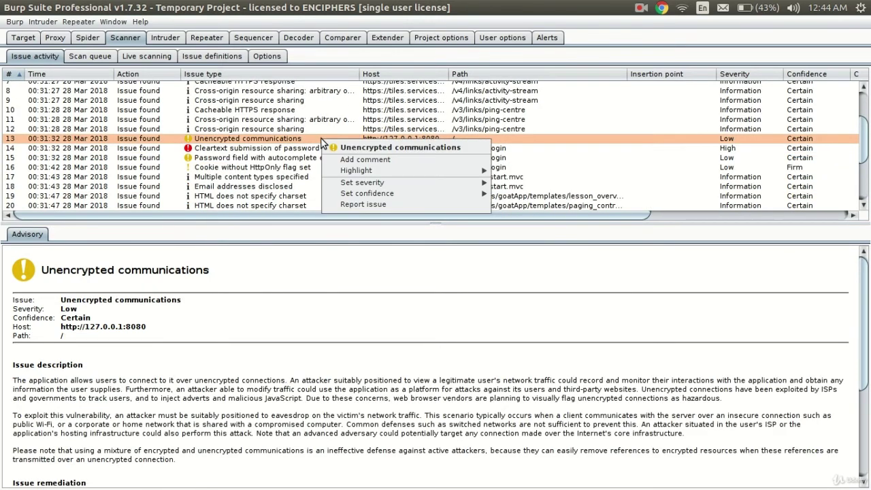
mouse_move(397, 186)
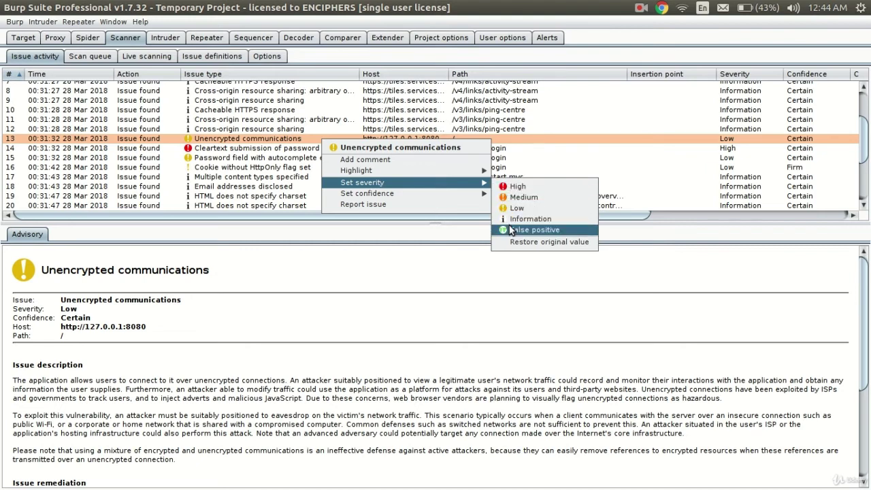
click(203, 167)
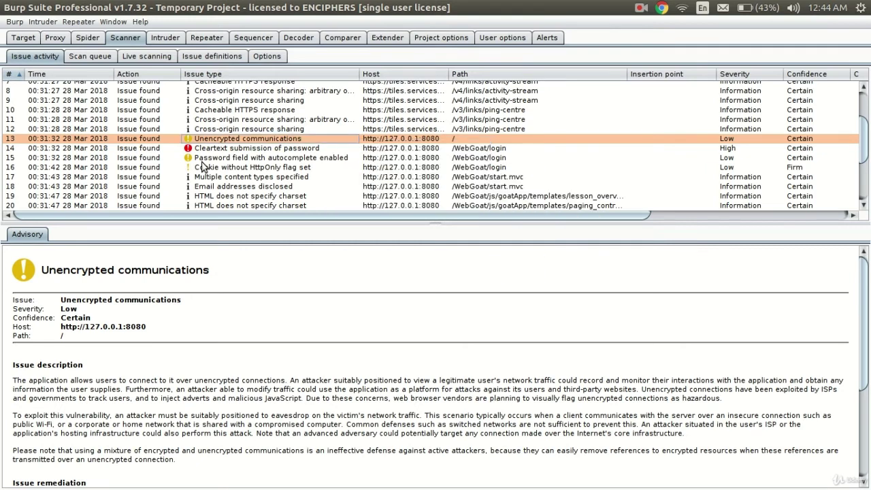
Set the severity of issue 5, the SSL certificate issue, to False positive
scroll(511, 128, up, 3)
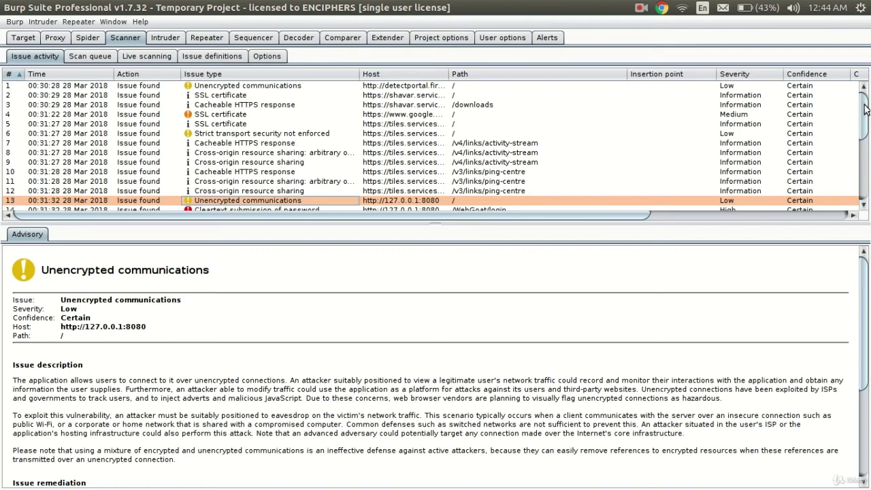
click(511, 126)
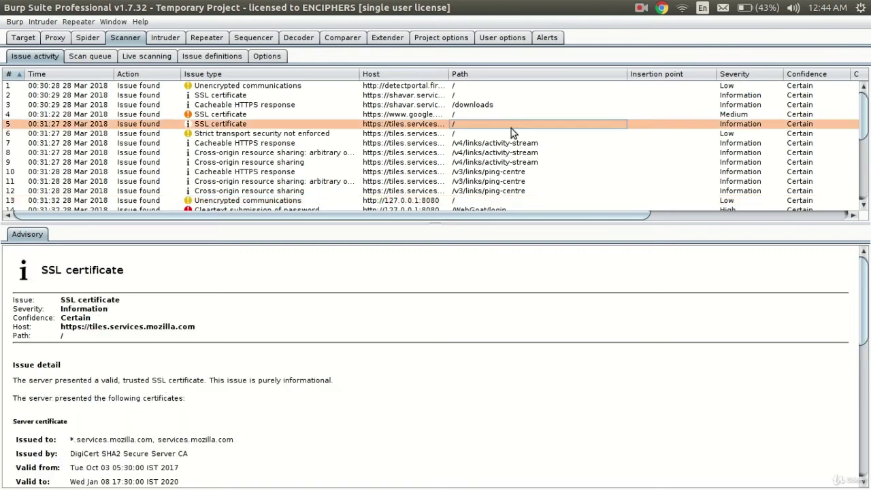
right_click(251, 125)
mouse_move(321, 168)
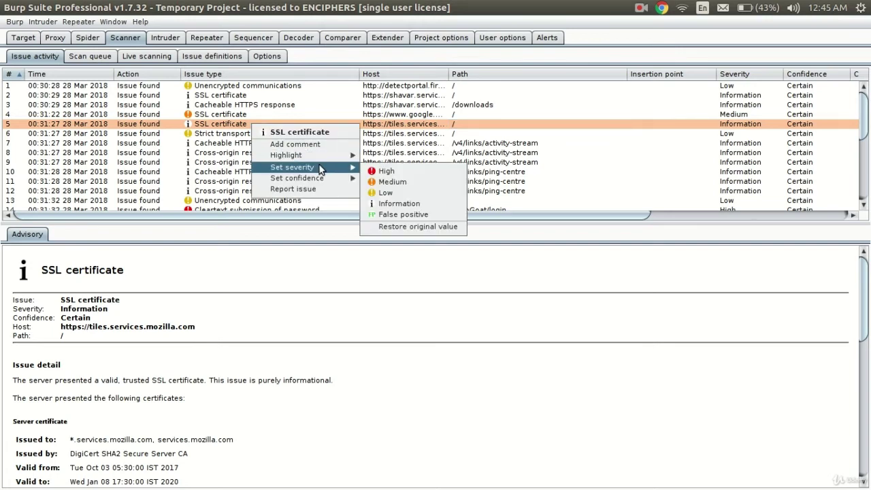
click(405, 214)
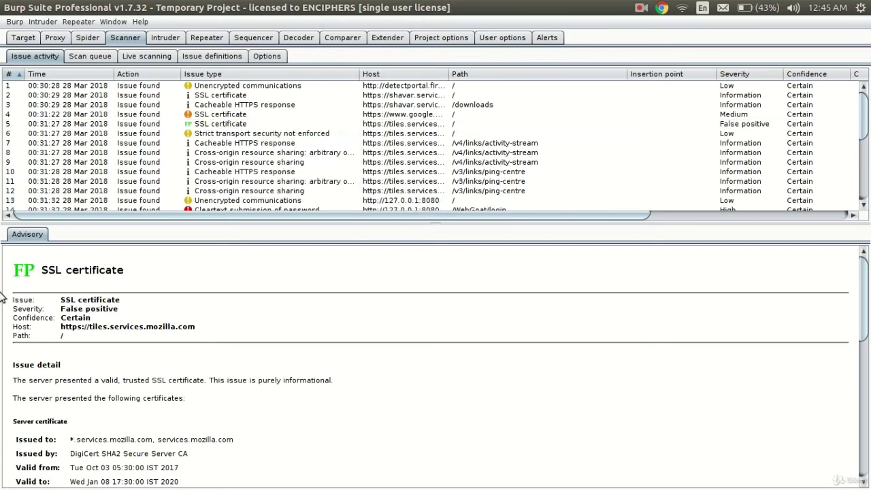
drag(865, 278, 864, 253)
Switch to the file manager and open the report file in the git_wares folder with Firefox Web Browser
mouse_move(2, 393)
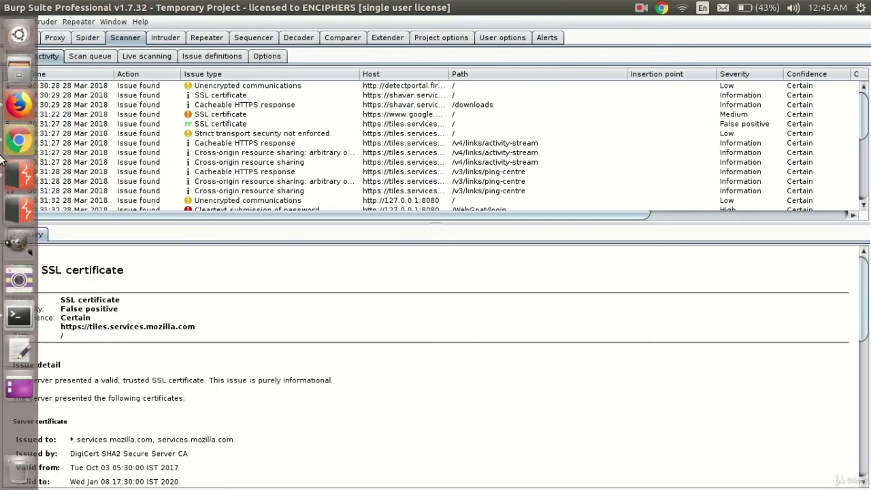
click(19, 70)
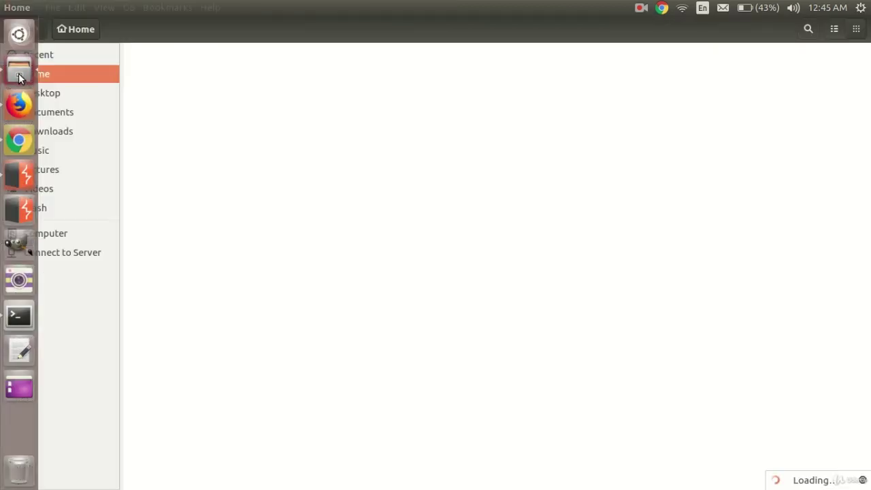
double_click(662, 82)
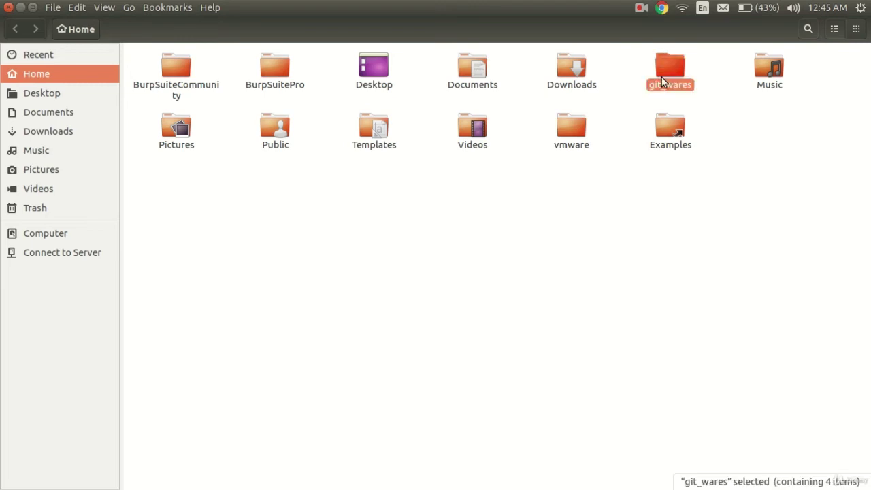
right_click(467, 72)
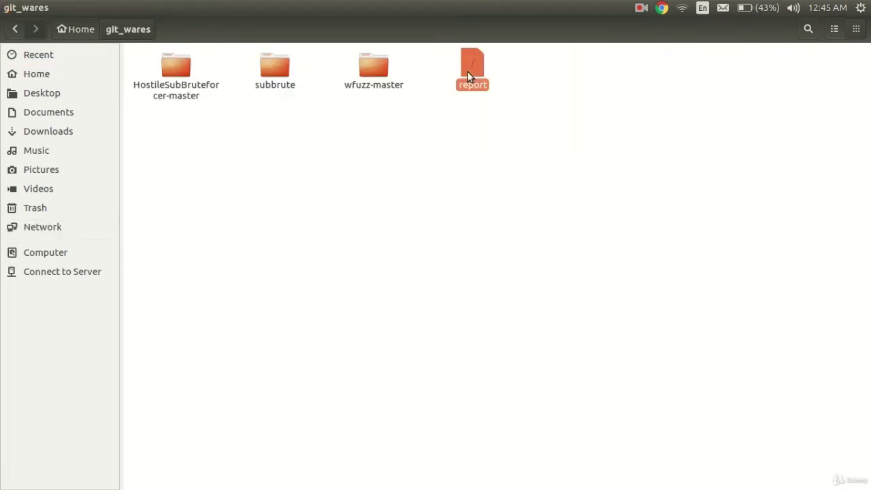
mouse_move(563, 104)
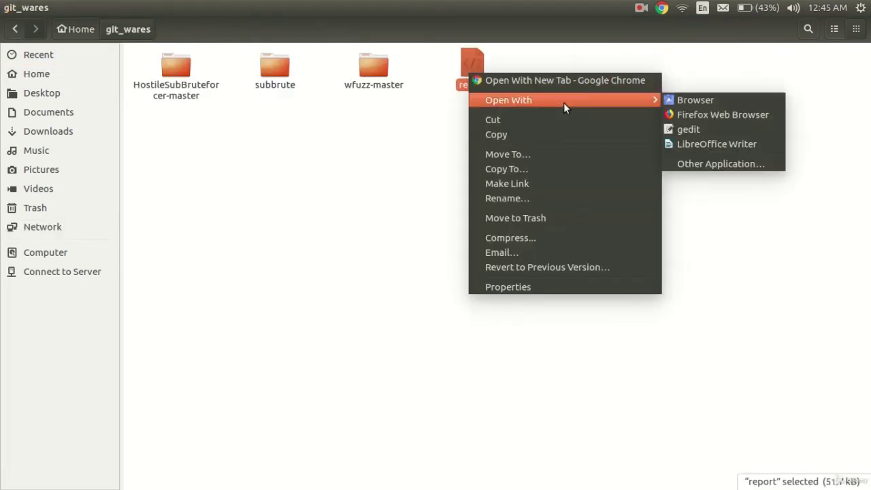
click(667, 118)
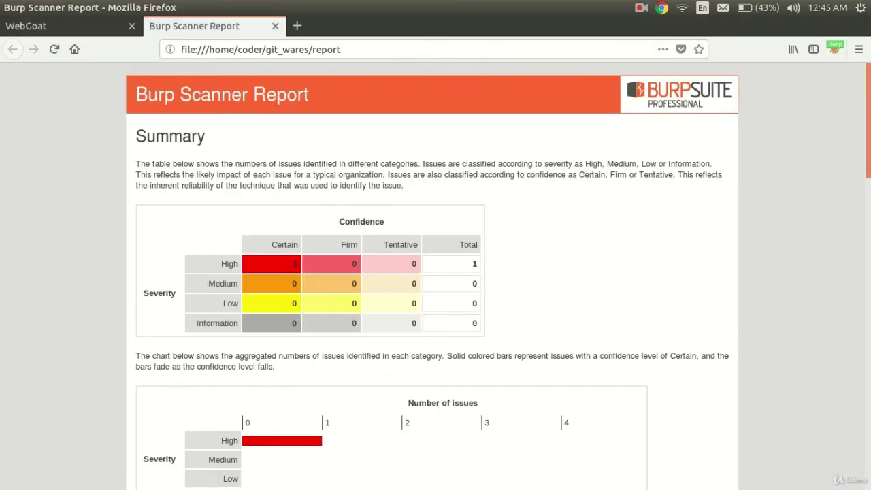
Skim the whole Burp Scanner Report from the summary to the request and response sections and return to its start
drag(869, 140, 869, 117)
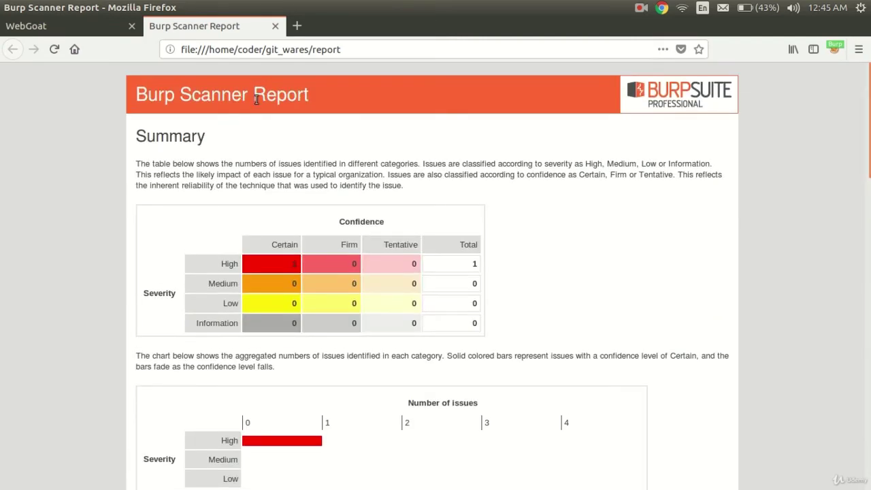
scroll(282, 167, down, 20)
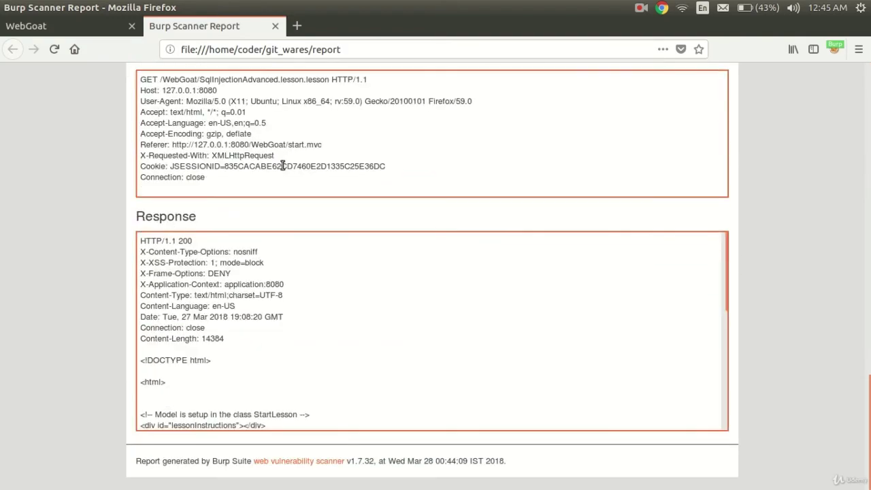
scroll(282, 167, up, 10)
scroll(281, 166, down, 10)
drag(868, 428, 869, 121)
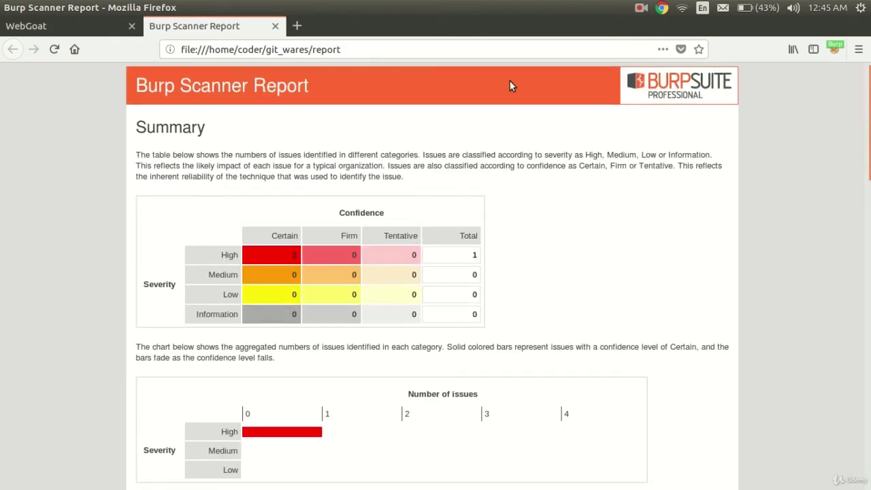
mouse_move(868, 123)
mouse_down()
mouse_move(868, 328)
mouse_move(868, 121)
mouse_up()
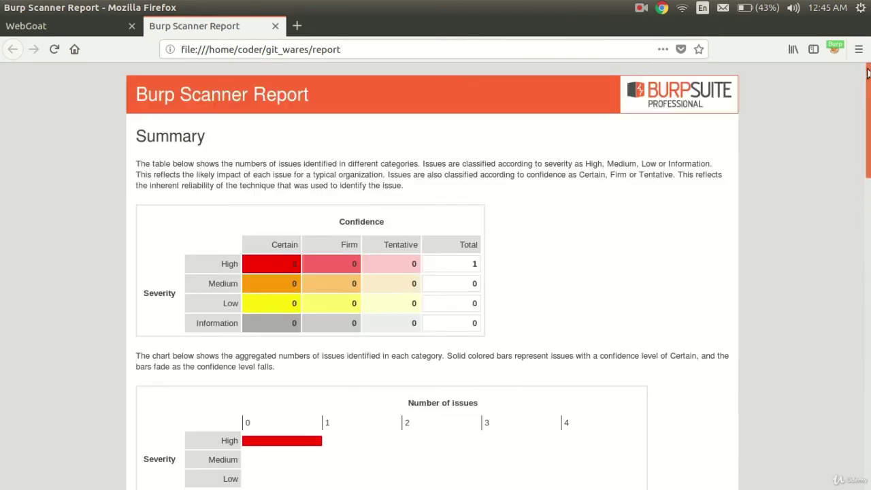
Examine the report's severity chart, the Cleartext submission of password details and remediation, and the included request and response
scroll(229, 262, down, 7)
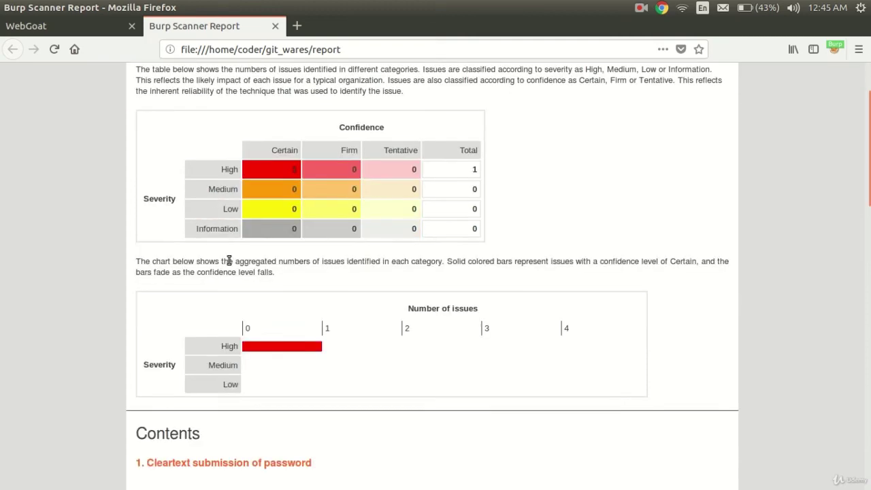
scroll(228, 264, up, 2)
scroll(228, 259, up, 1)
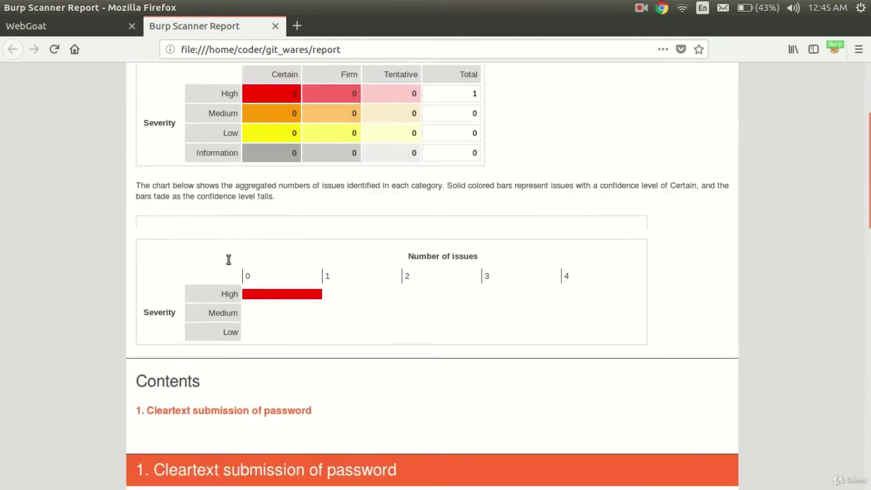
scroll(227, 259, down, 4)
scroll(228, 259, down, 2)
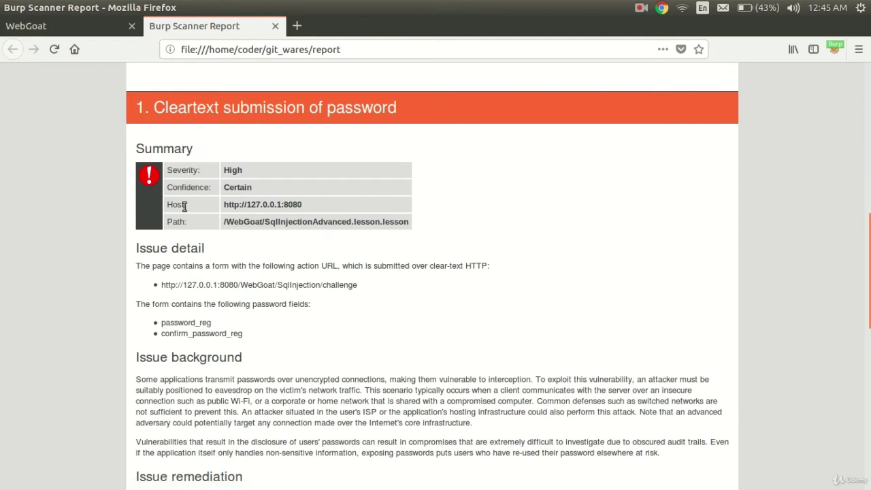
scroll(216, 245, down, 3)
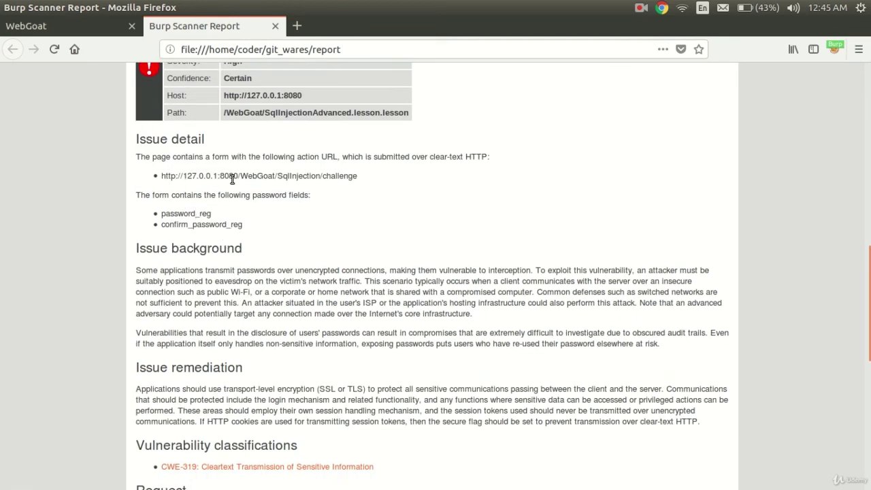
drag(868, 292, 868, 380)
scroll(868, 379, down, 1)
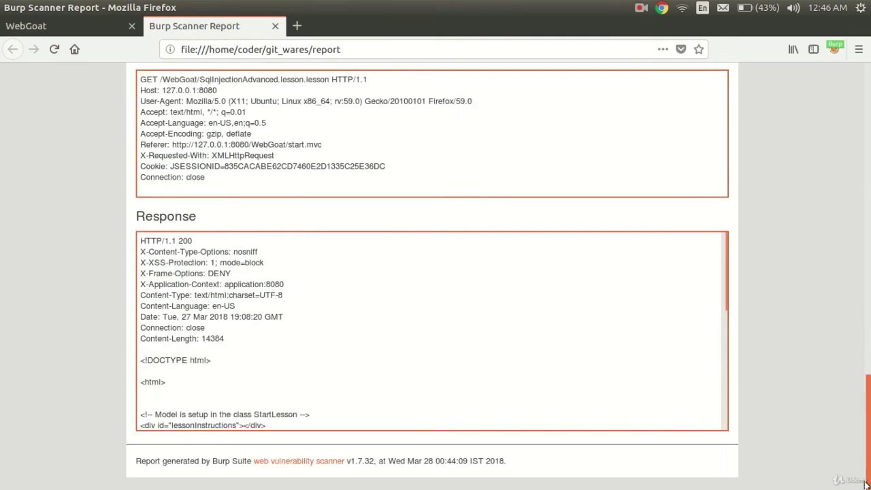
drag(868, 380, 869, 148)
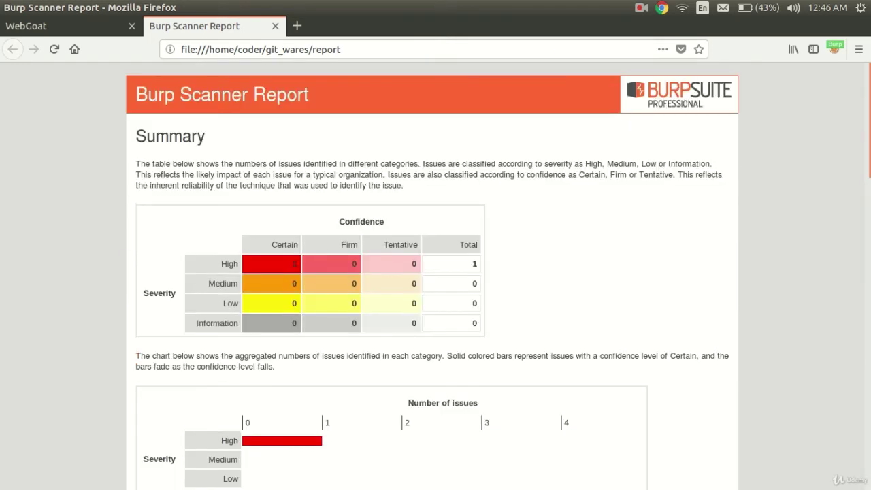
Switch back to Burp Suite, select all issues in the issue activity and start a report on them
key(alt+Tab)
mouse_move(2, 185)
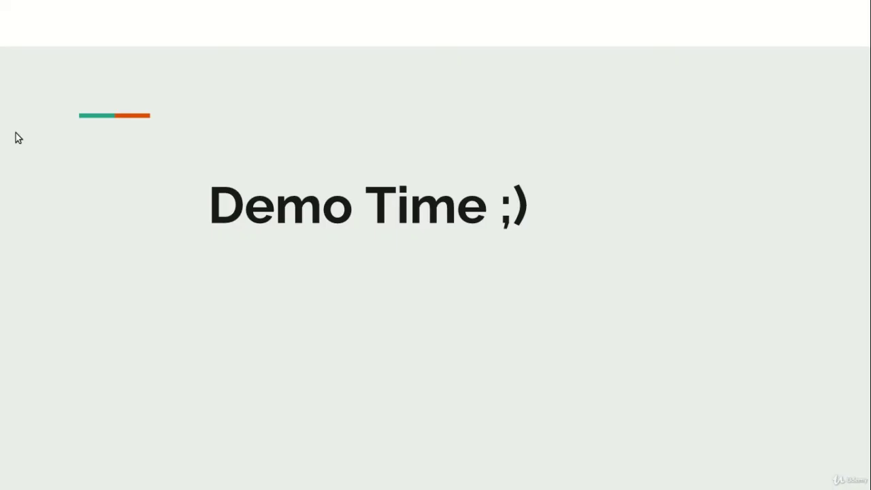
key(alt+Tab)
key(alt+Tab)
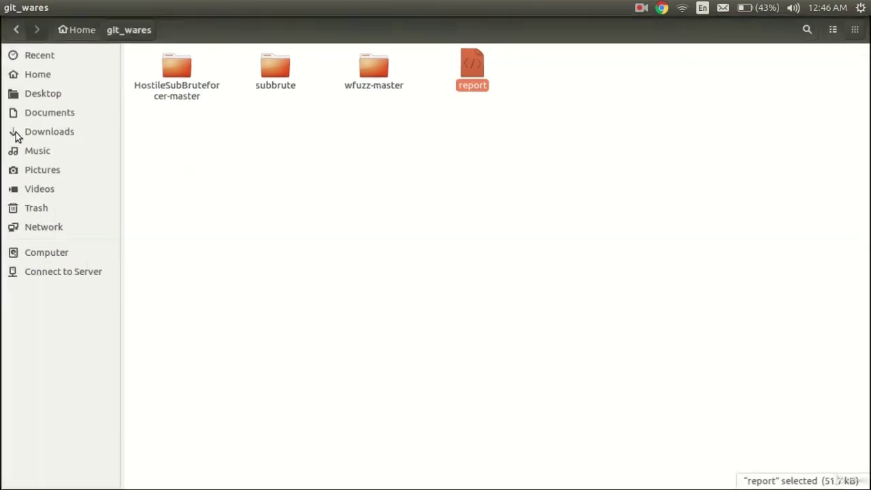
mouse_move(2, 112)
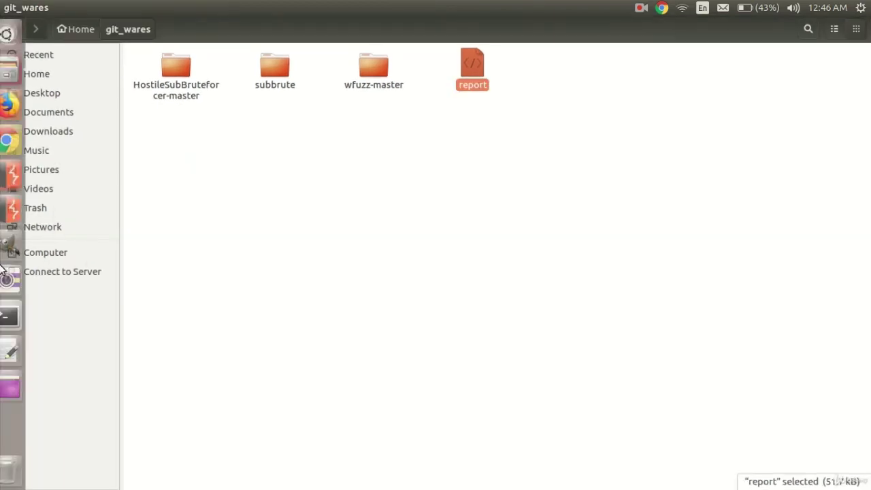
click(19, 175)
click(376, 143)
key(ctrl+a)
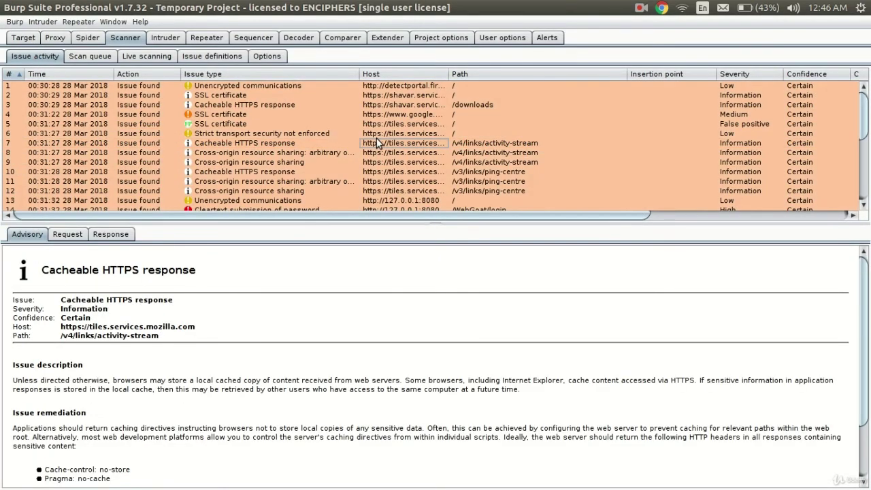
right_click(377, 141)
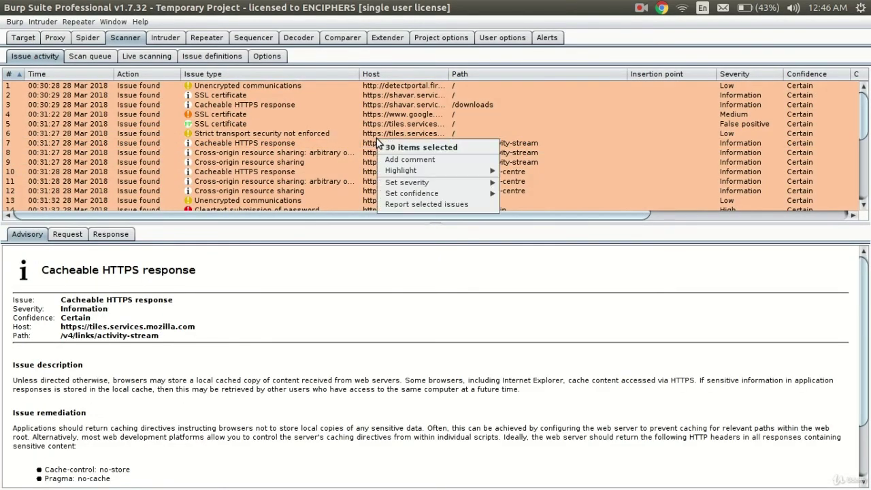
click(455, 204)
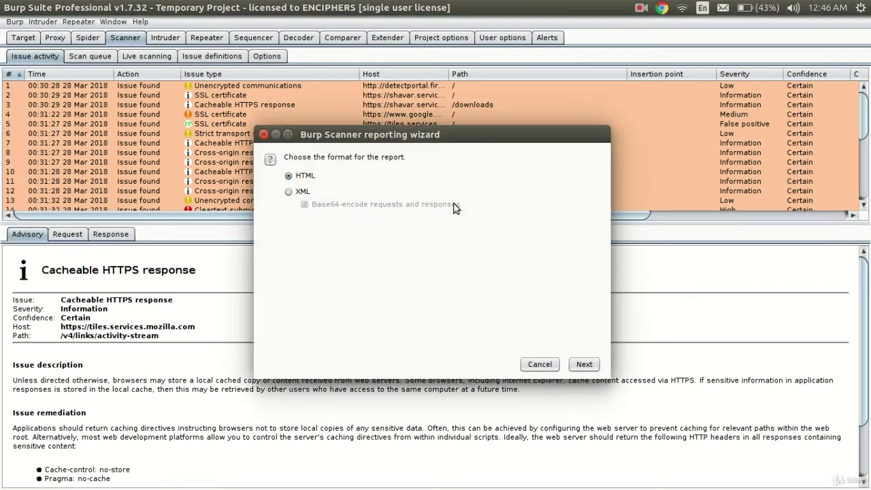
Accept the HTML report format with relevant extracts of requests and responses, and continue to the report file settings
click(580, 365)
click(579, 364)
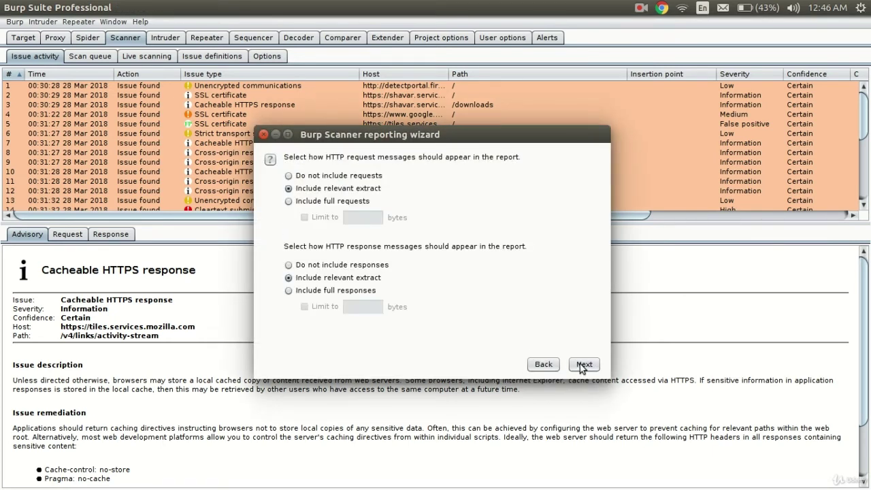
click(580, 365)
click(581, 364)
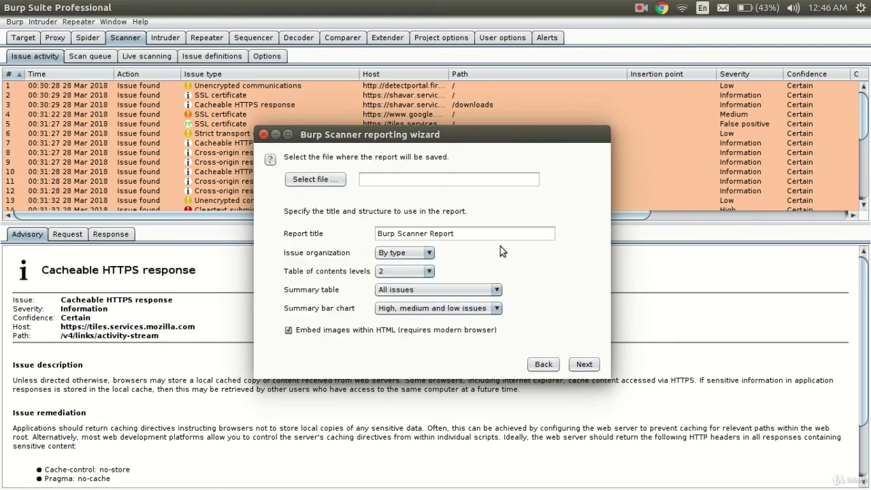
Save the report as report1 in the git_wares folder and generate it with the title Burp Scanner Report
click(340, 179)
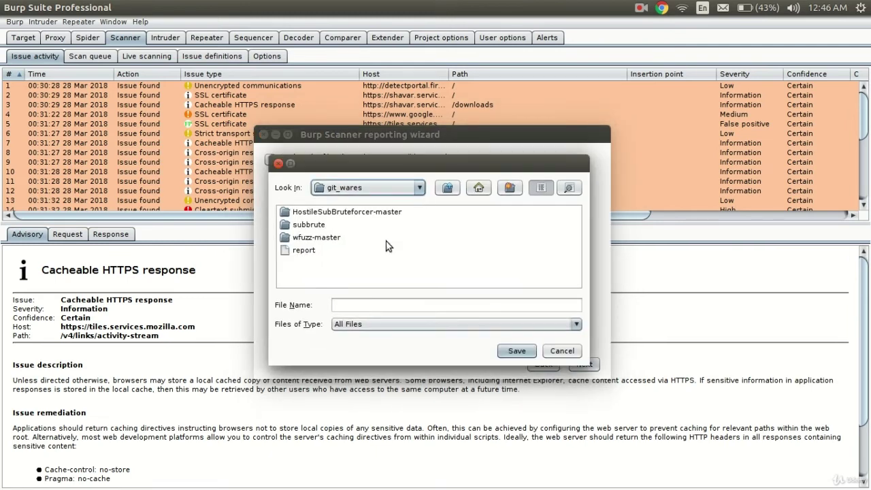
click(371, 305)
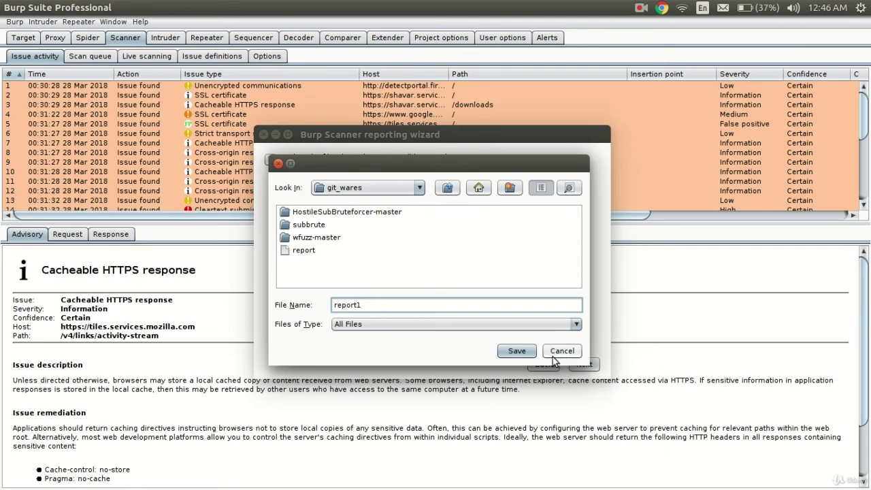
click(515, 353)
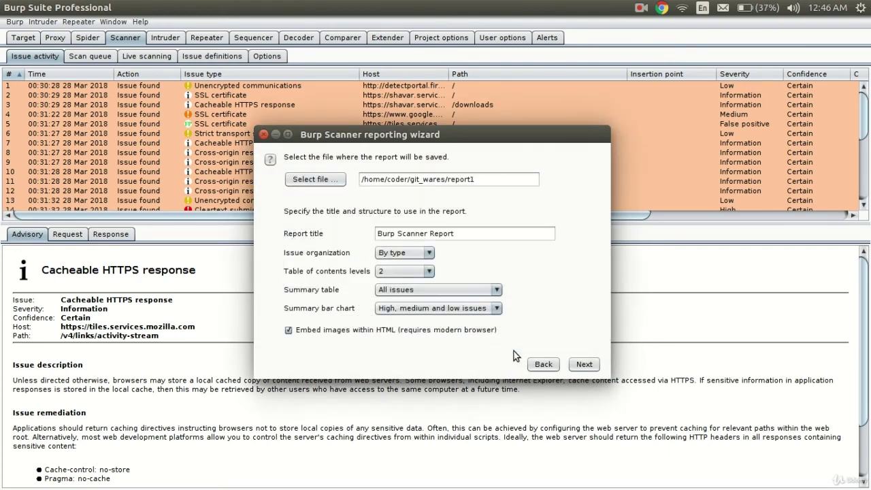
click(583, 365)
click(576, 368)
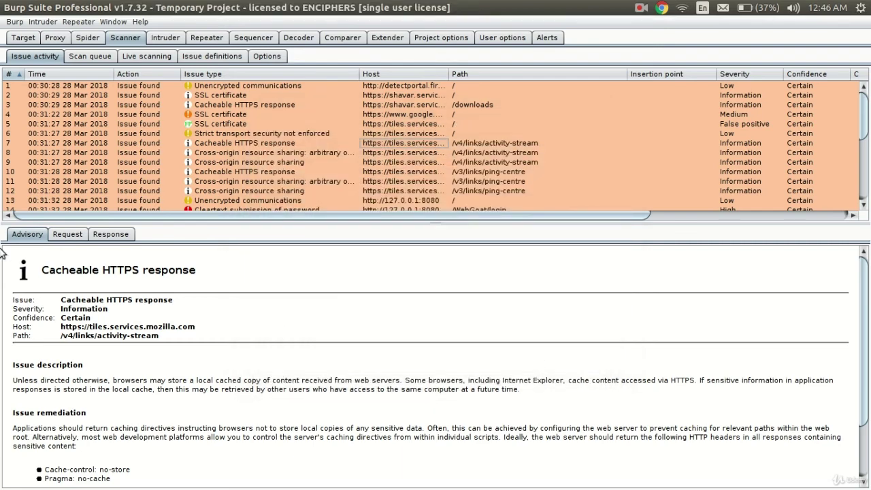
Switch to the file manager and open report1 from the git_wares folder in Firefox Web Browser
click(10, 71)
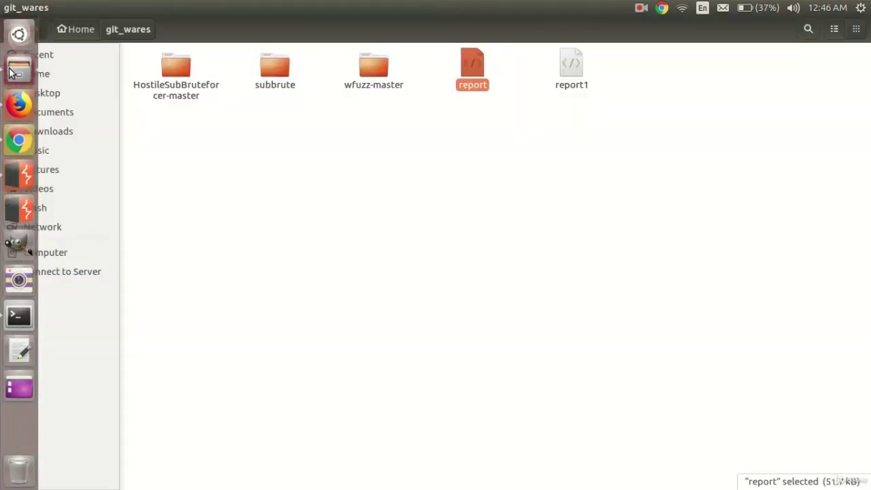
right_click(559, 75)
mouse_move(638, 102)
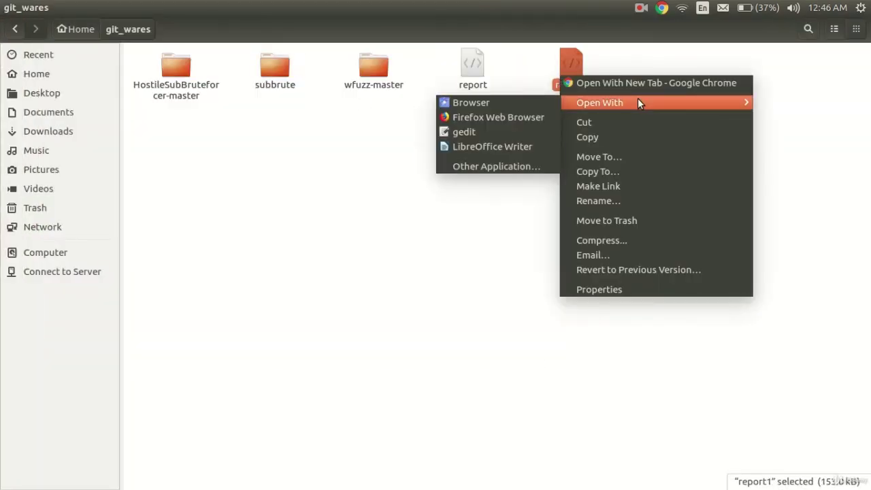
click(507, 119)
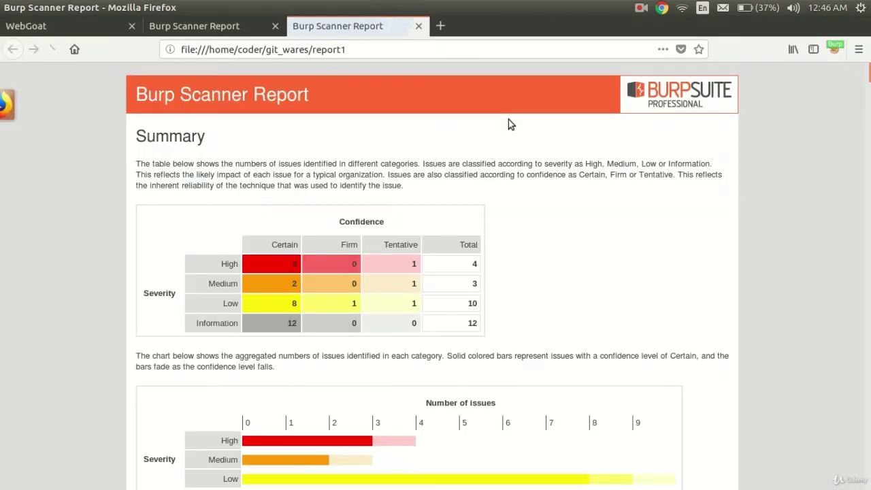
Examine the report's severity chart and its full contents list of issues
scroll(435, 272, down, 5)
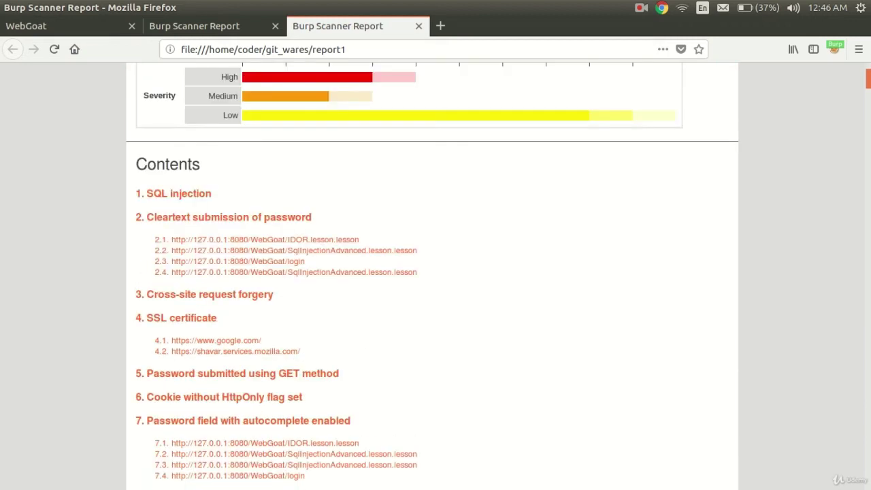
scroll(235, 101, down, 1)
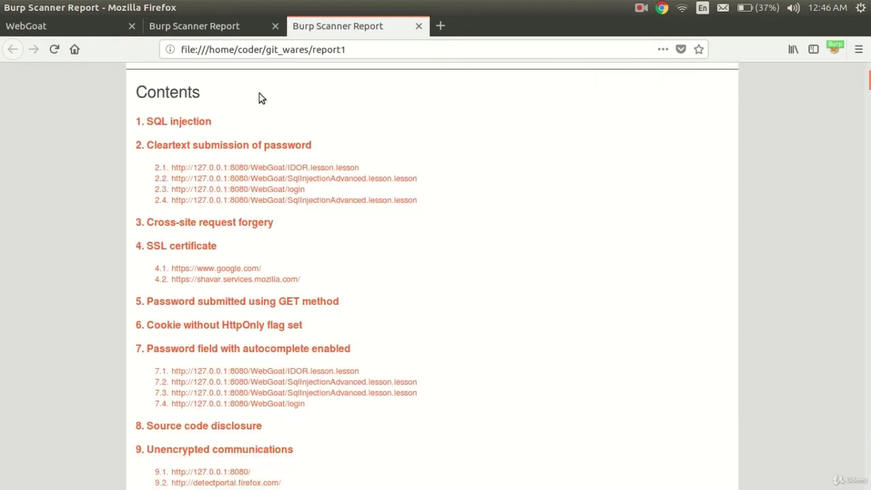
scroll(166, 101, down, 5)
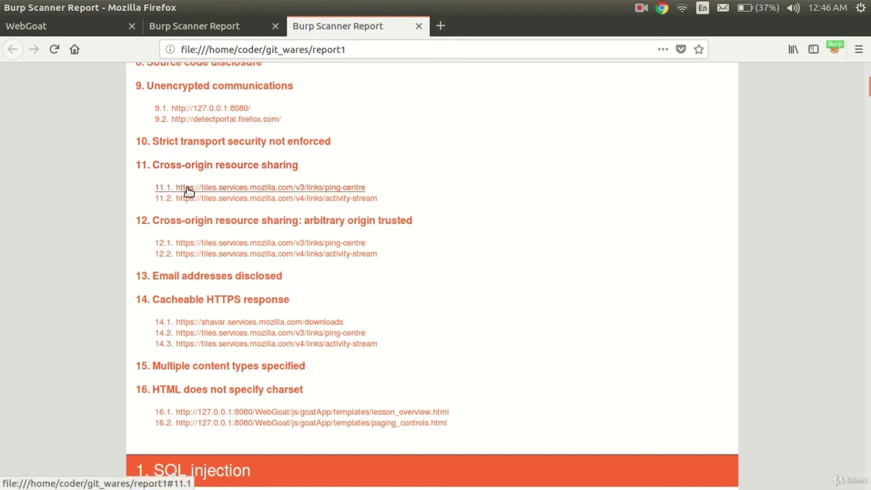
Examine the 11.1 ping-centre entry under Cross-origin resource sharing and its neighbouring issues, and return to the report's summary
click(188, 190)
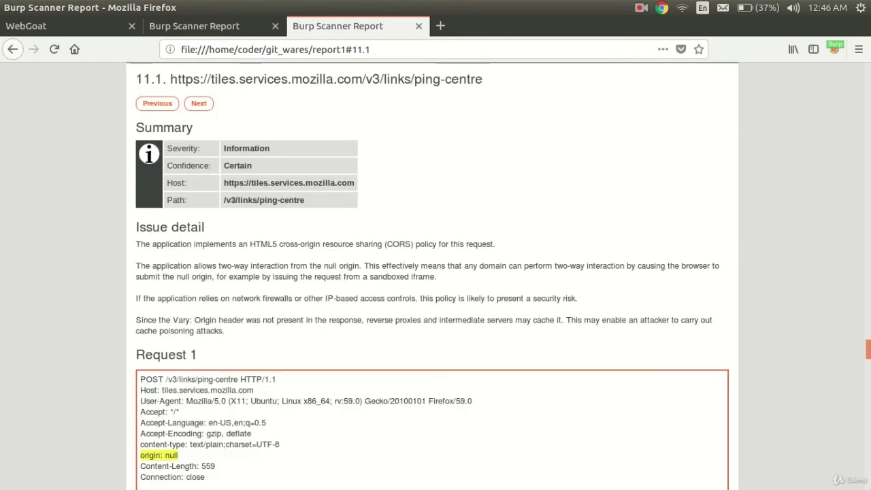
scroll(227, 126, down, 1)
scroll(204, 340, up, 4)
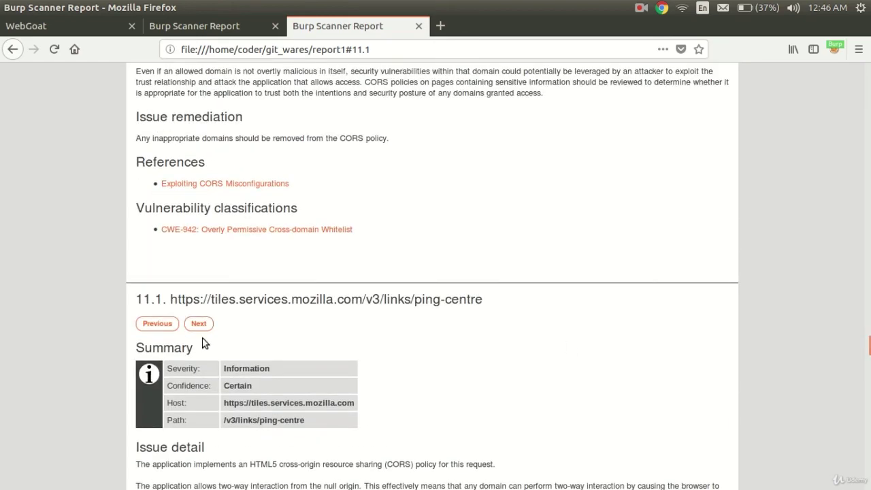
click(161, 327)
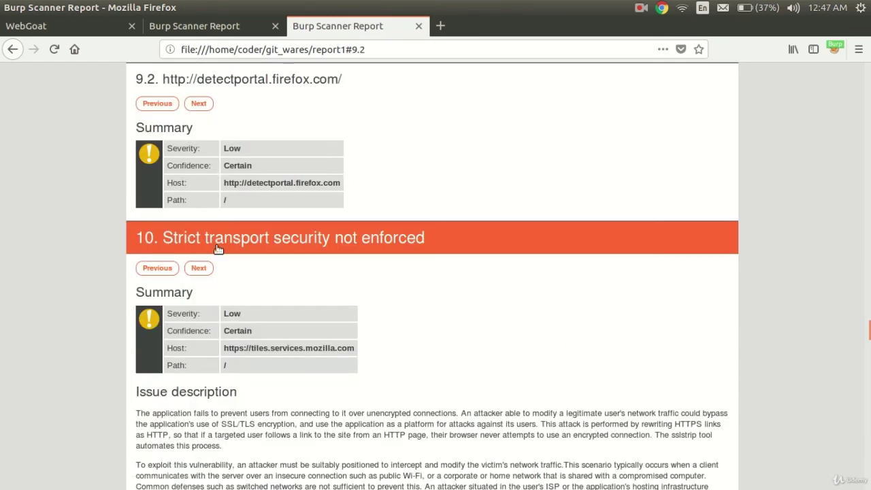
click(198, 268)
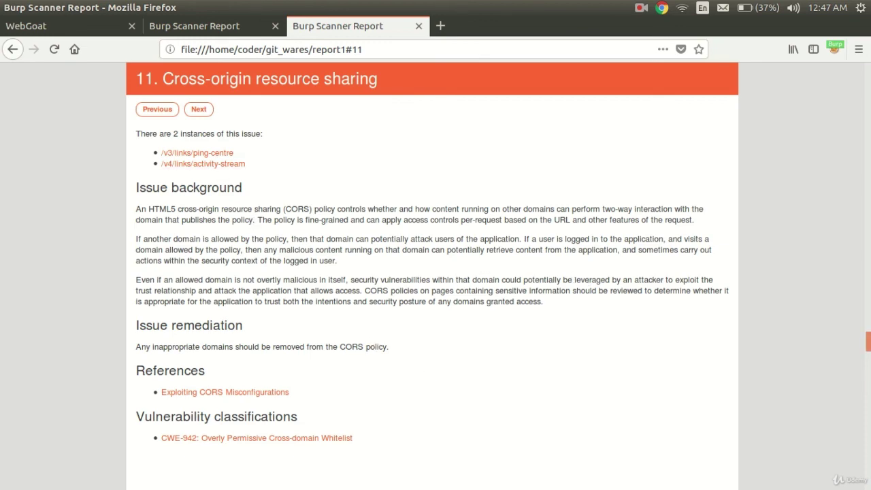
drag(869, 341, 865, 65)
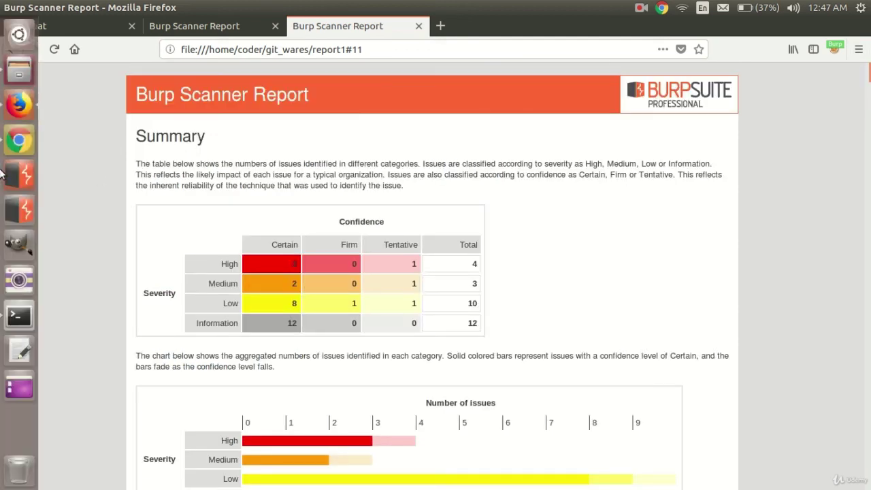
Switch back to Burp Suite and view the advisory of the SSL certificate issue for shavar.services.mozilla.com
click(15, 185)
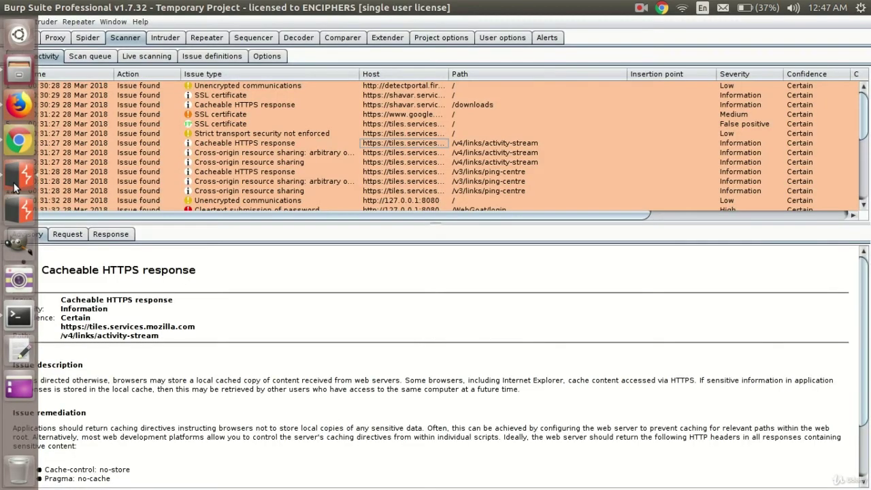
click(441, 97)
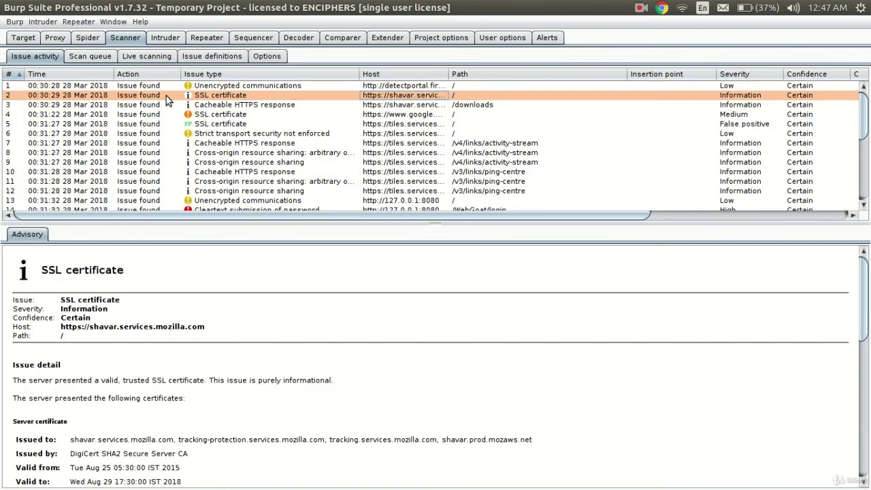
scroll(354, 112, down, 1)
scroll(354, 112, up, 1)
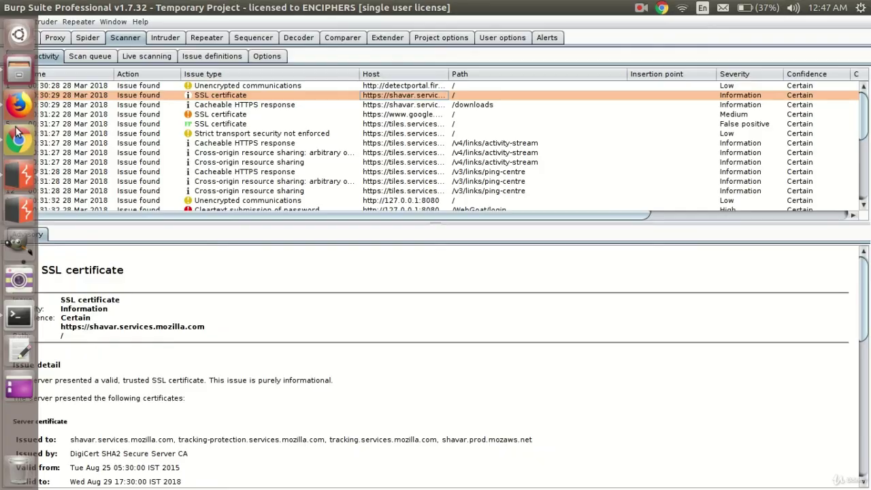
click(19, 136)
key(Right)
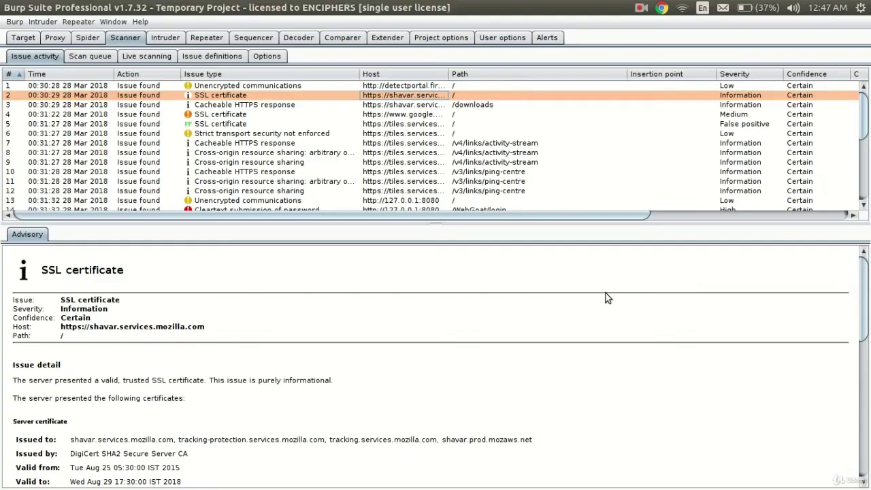
Review the Scanner's scan queue, live active and passive scanning settings, and issue activity, ending on the scan queue
click(87, 57)
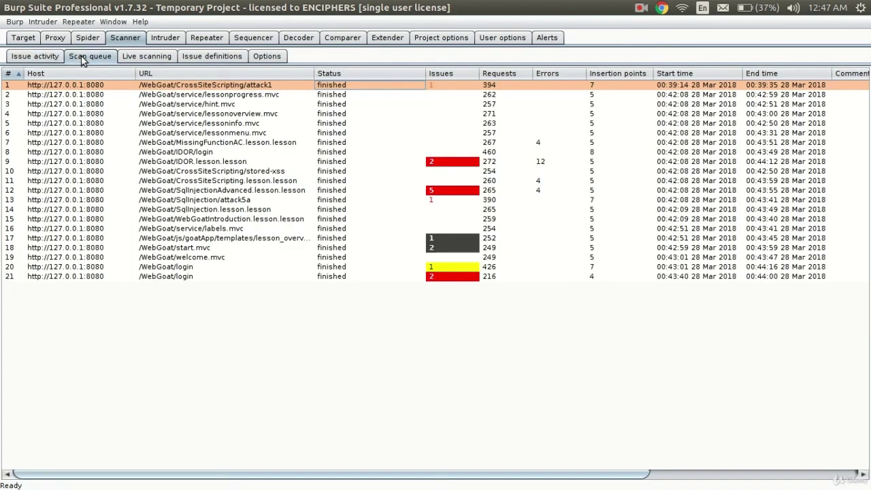
click(143, 57)
click(38, 59)
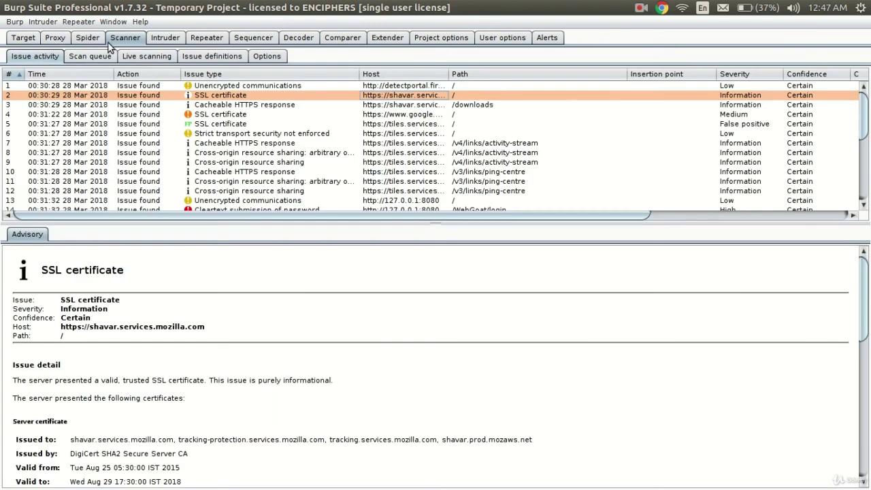
click(76, 60)
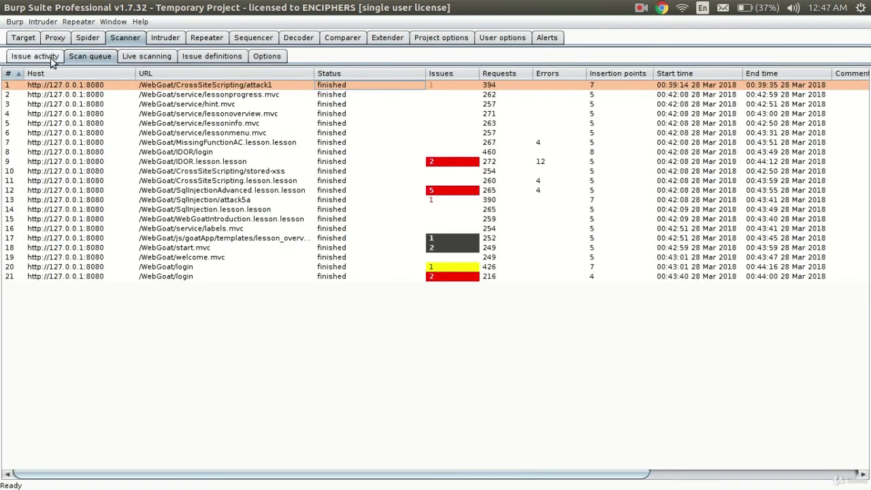
click(136, 57)
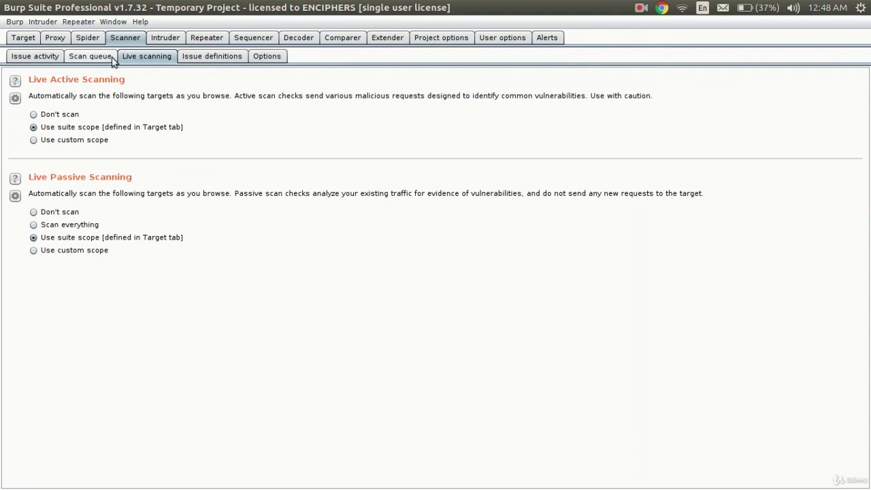
click(89, 56)
click(144, 56)
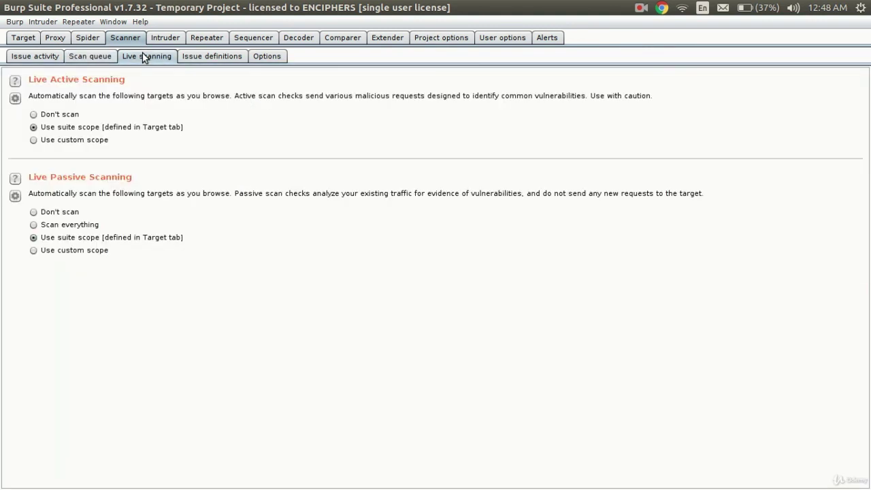
click(92, 54)
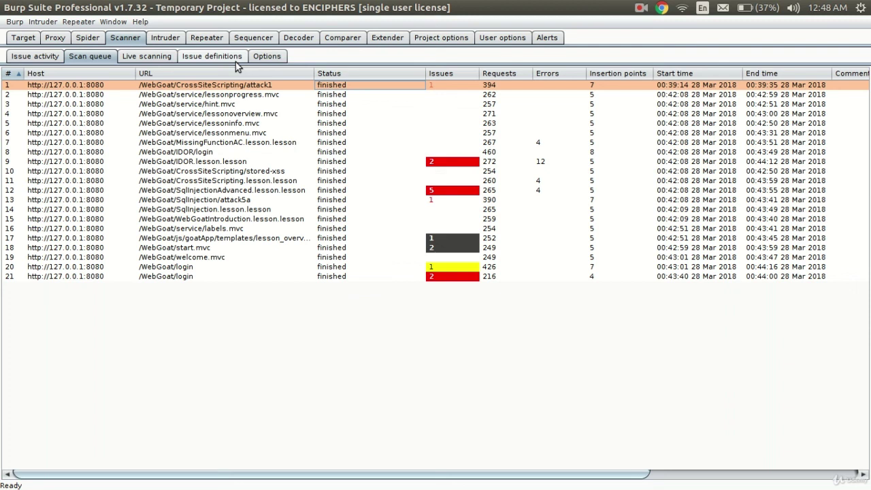
click(641, 8)
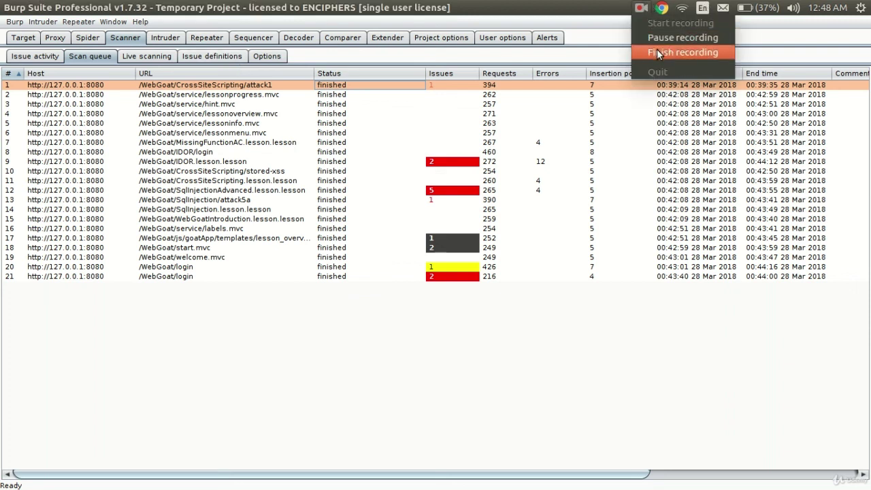